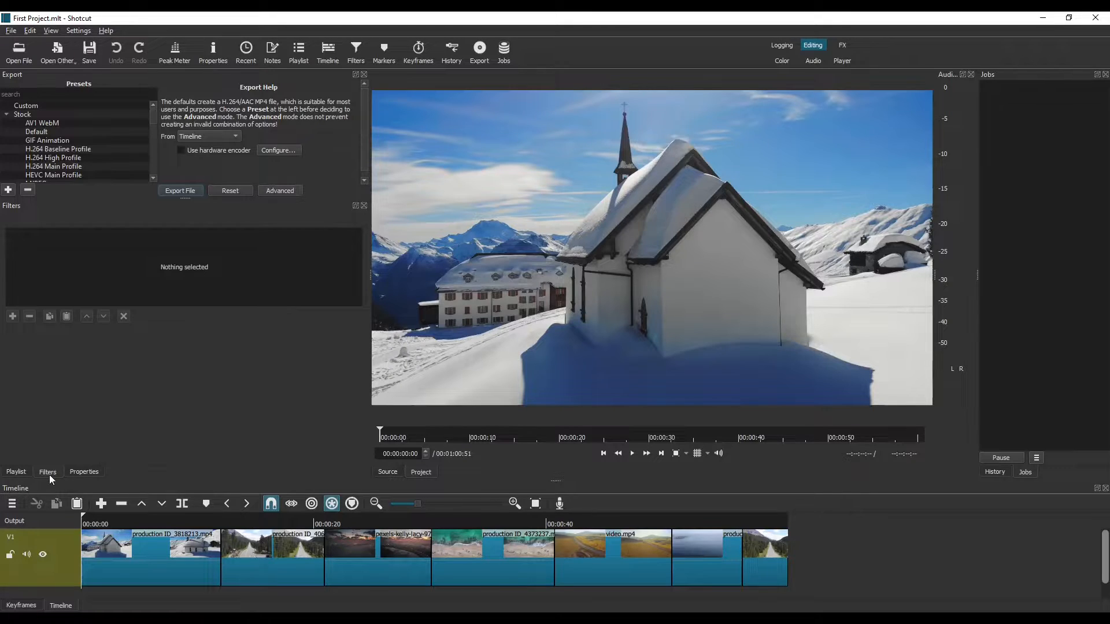
- Browse the favorite, video, audio and time filters available for the first clip, production ID_3818213.mp4
click(139, 546)
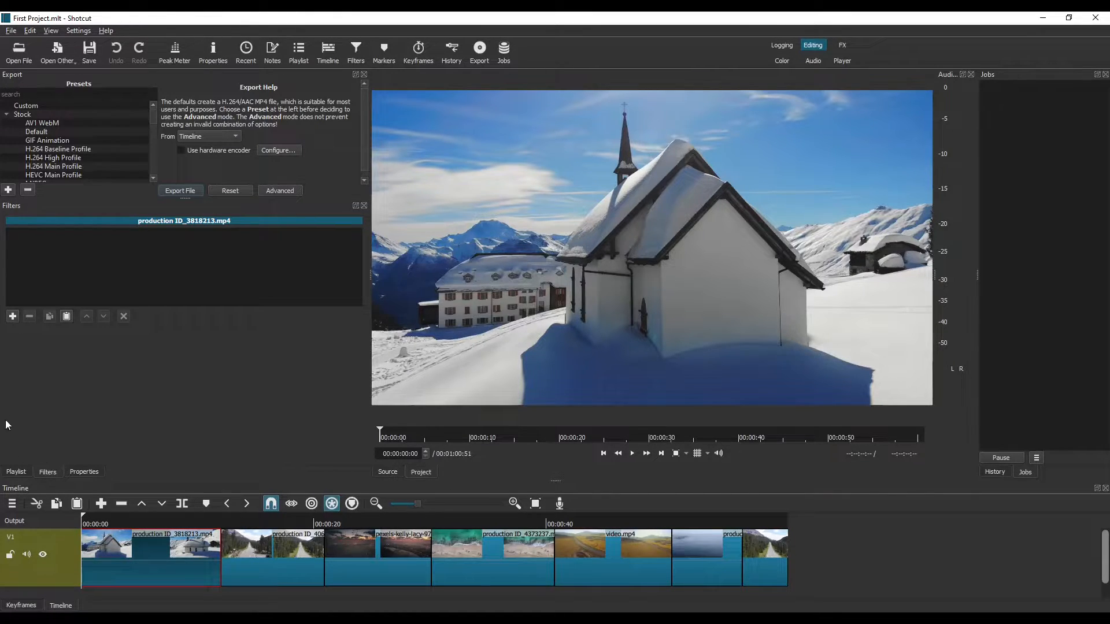
click(12, 317)
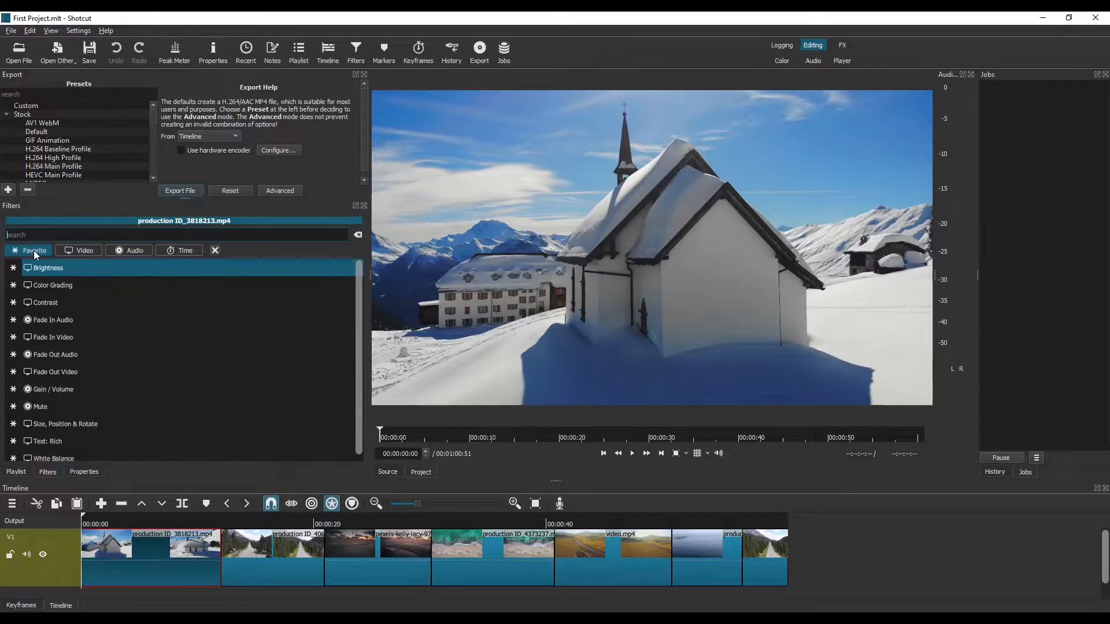
click(81, 246)
click(144, 247)
click(183, 247)
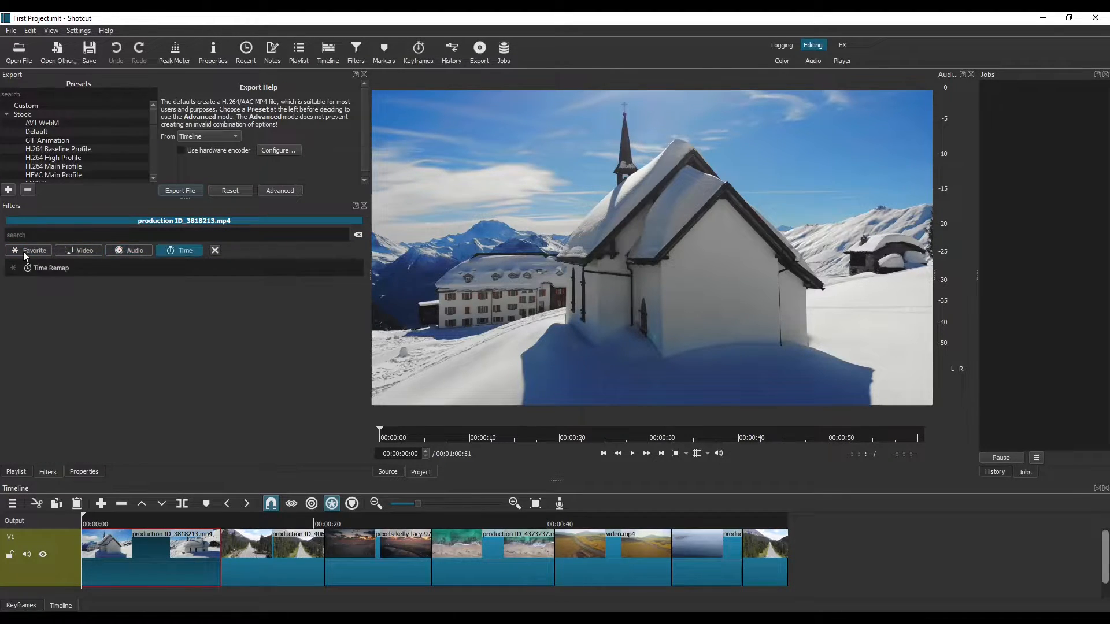
click(50, 250)
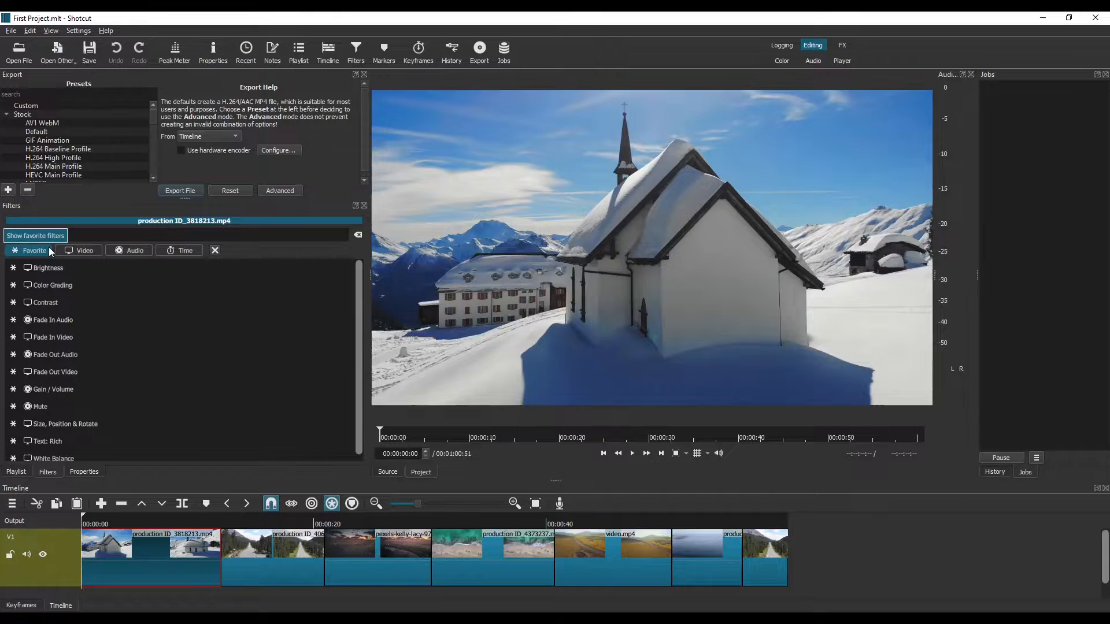
scroll(101, 292, down, 1)
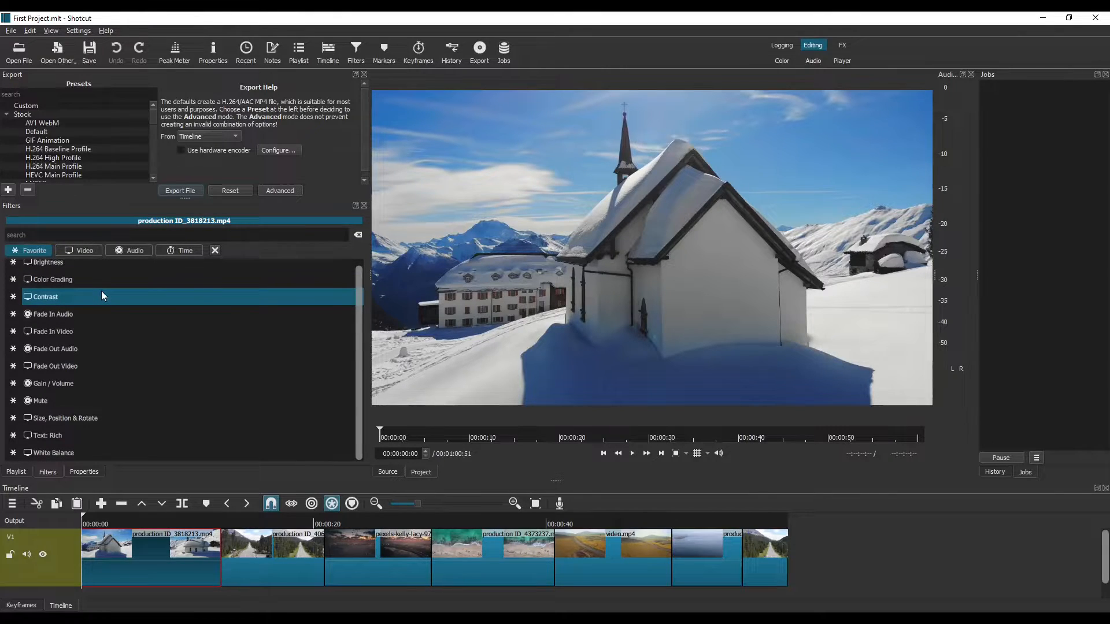
scroll(102, 290, up, 1)
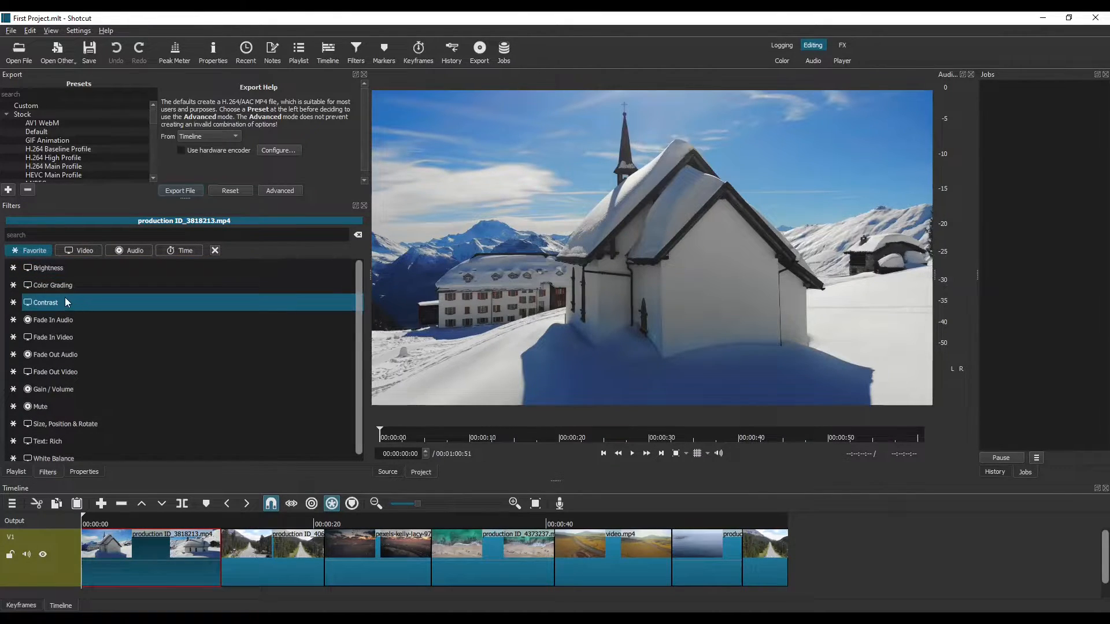
click(68, 251)
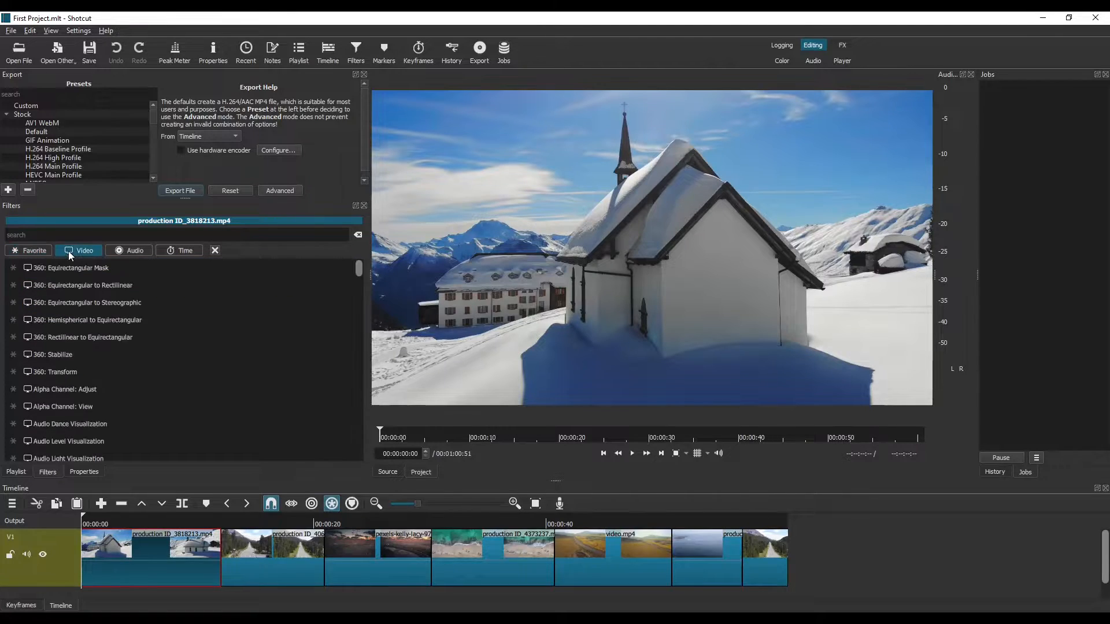
scroll(114, 316, down, 20)
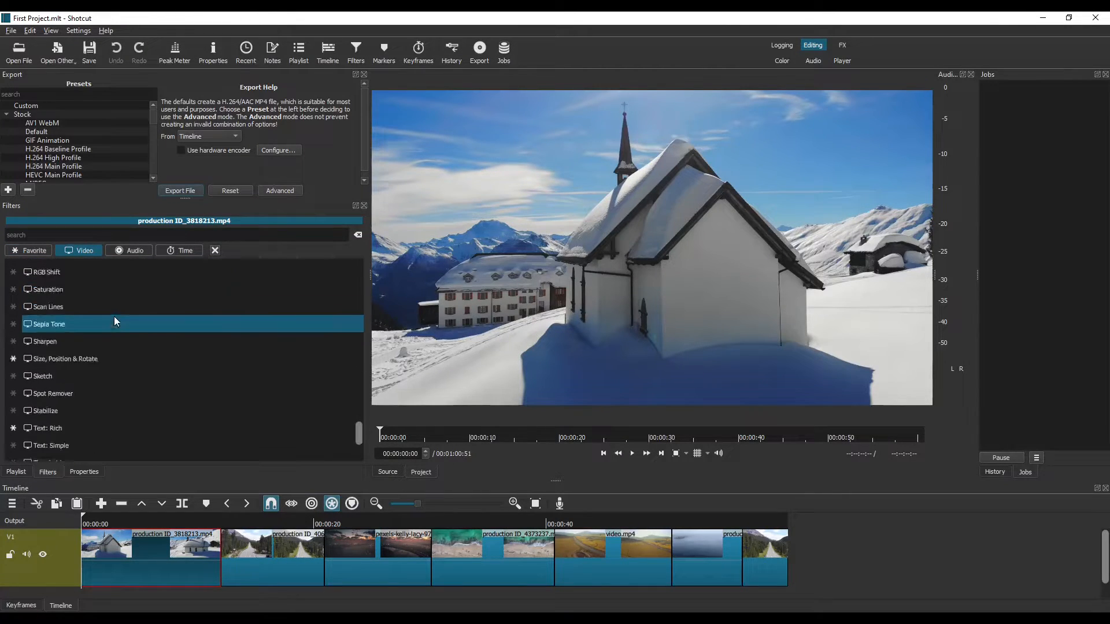
scroll(113, 316, down, 2)
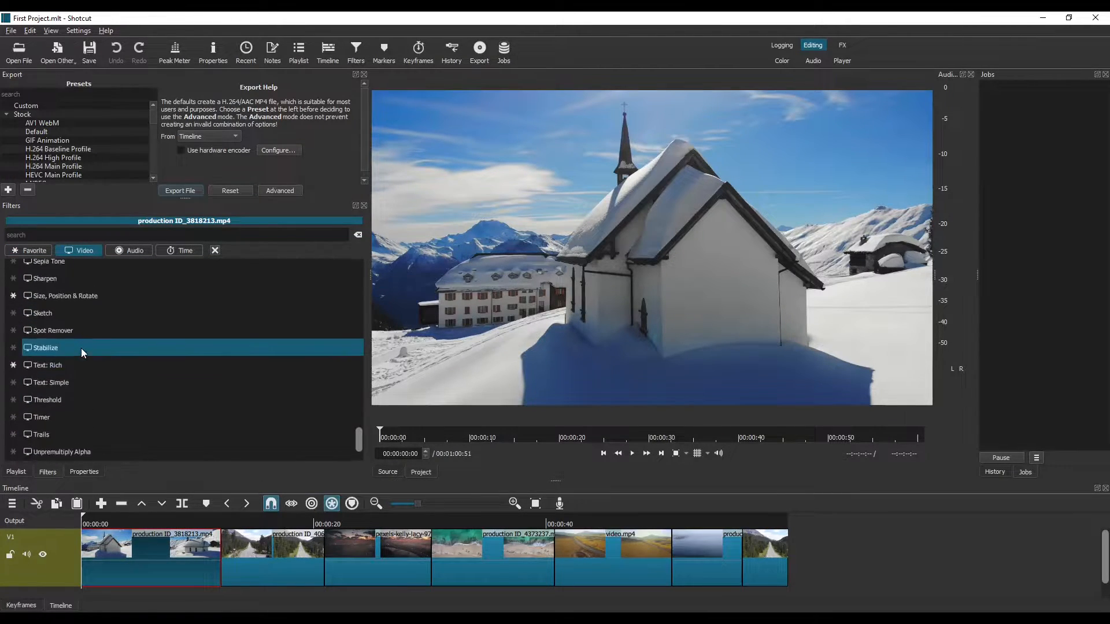
scroll(80, 347, up, 10)
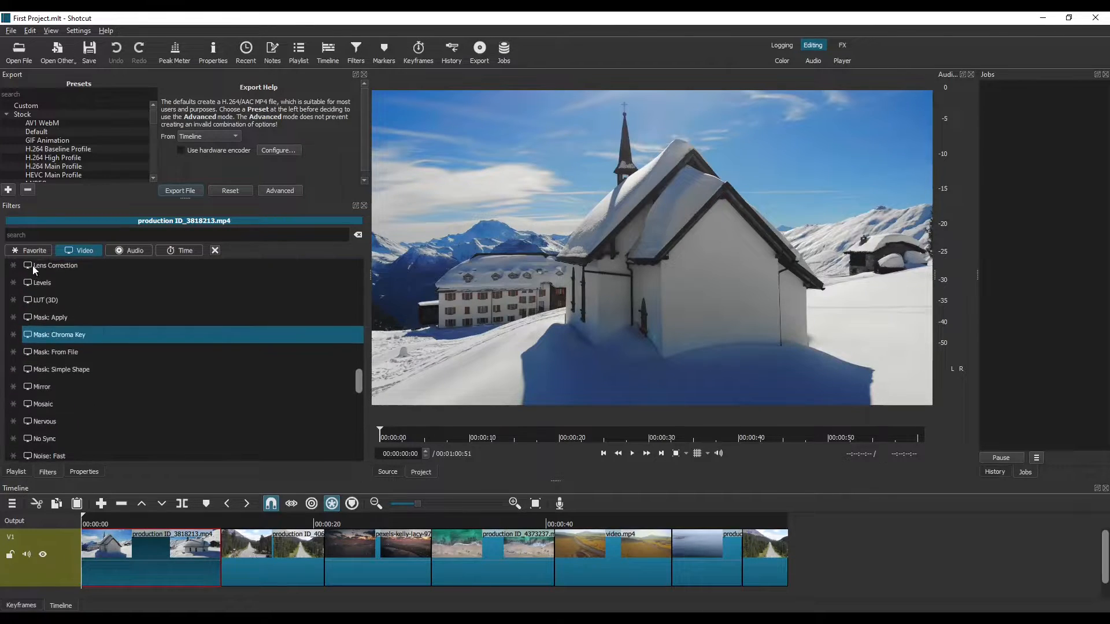
click(26, 251)
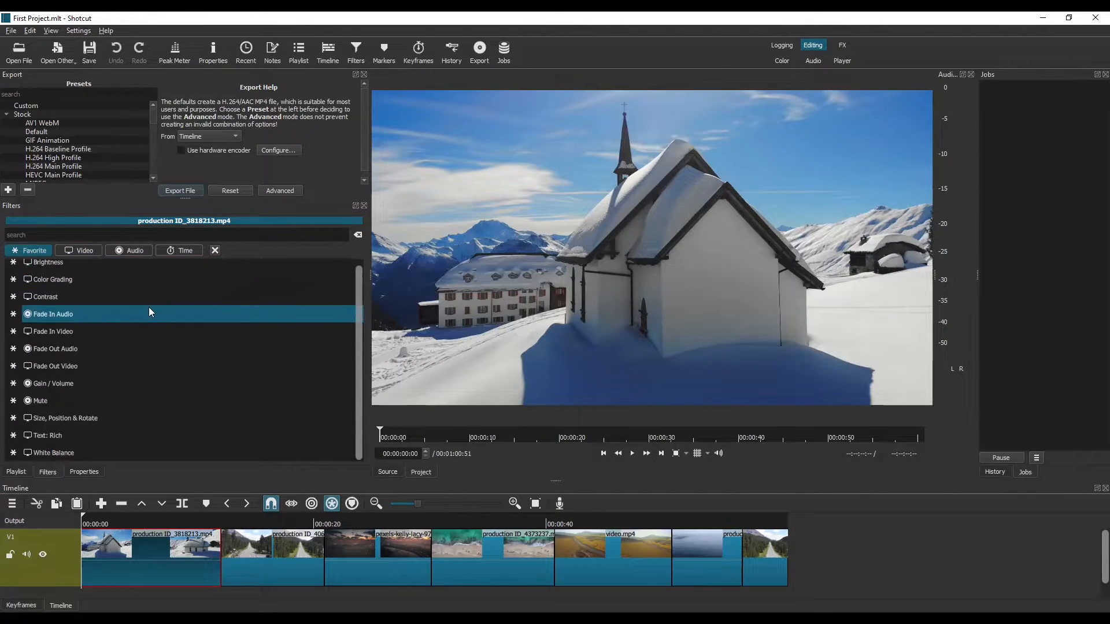
scroll(148, 312, up, 1)
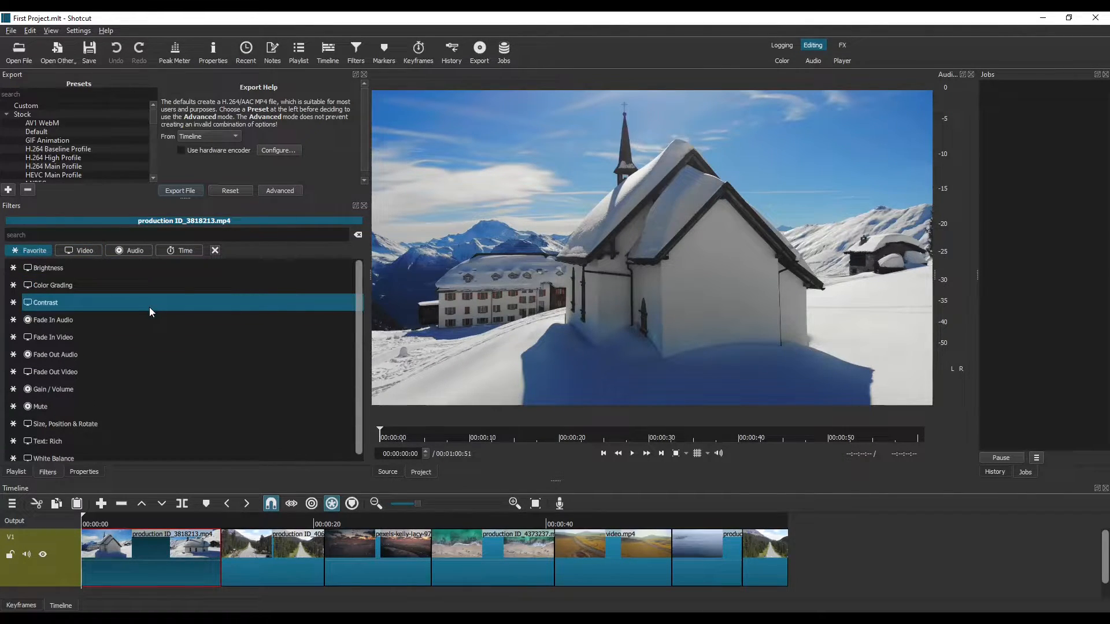
- Add the Color Grading filter to the snowy church clip and shift its midtones toward pinkish red
click(61, 284)
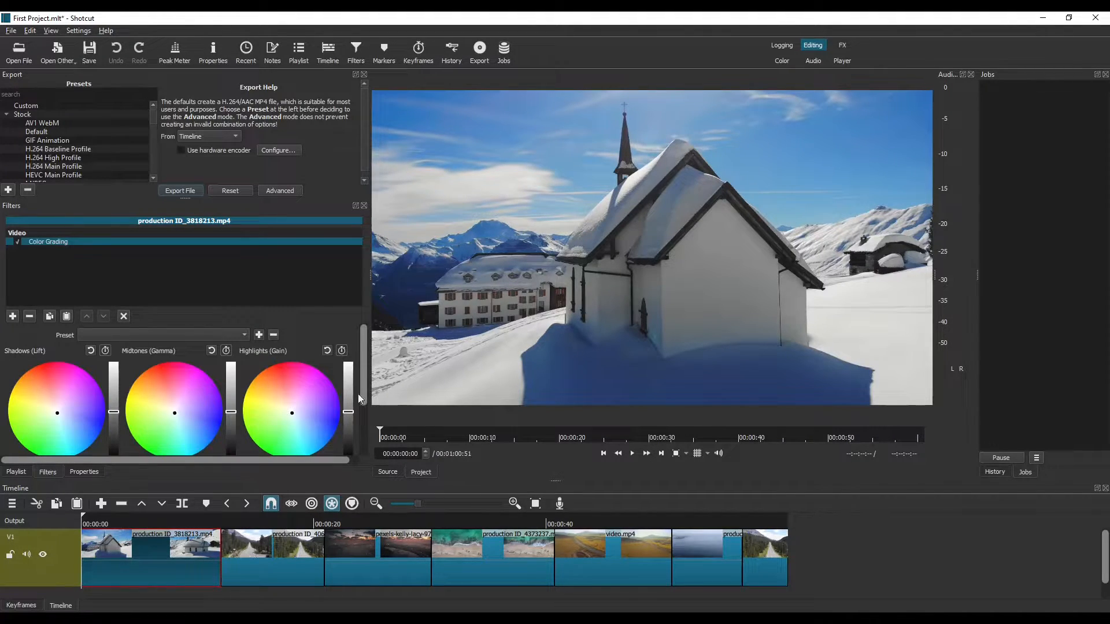
scroll(363, 389, down, 1)
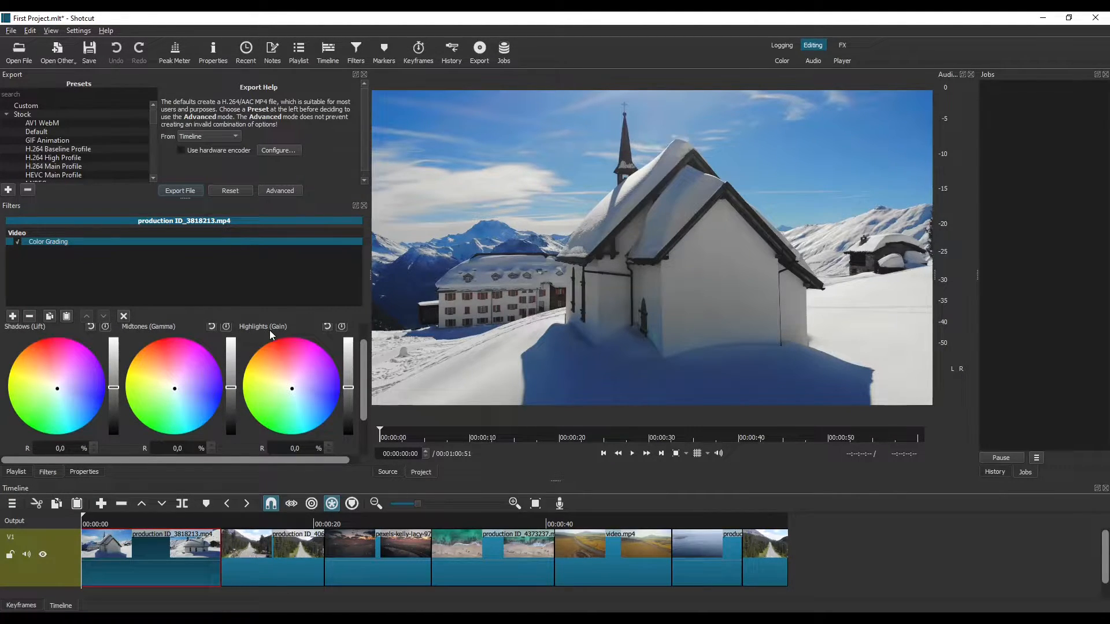
click(172, 383)
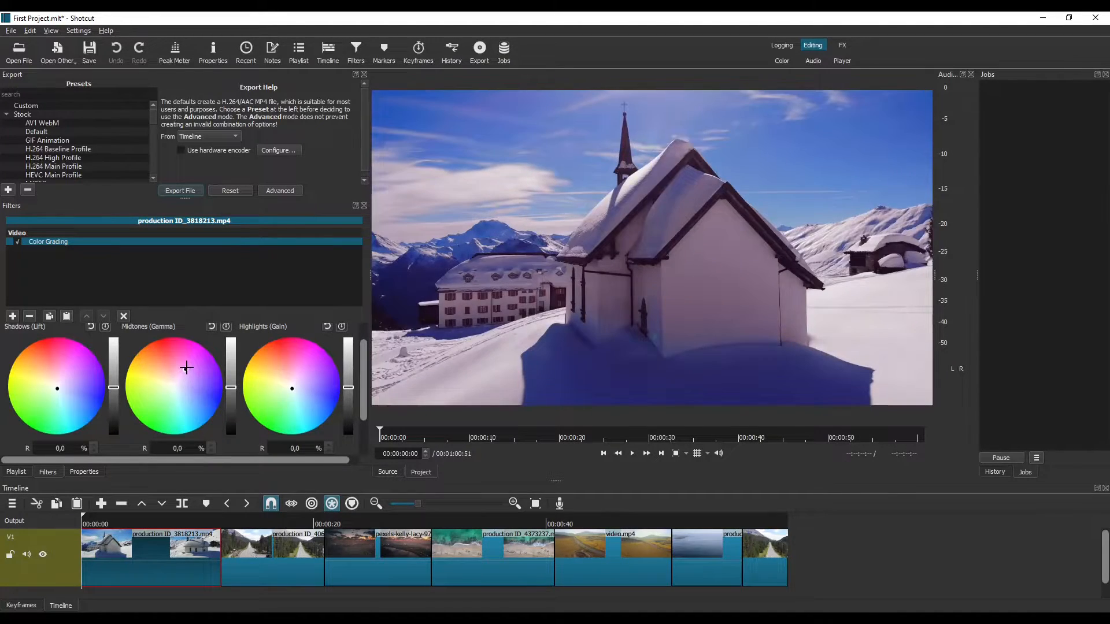
drag(186, 368, 177, 363)
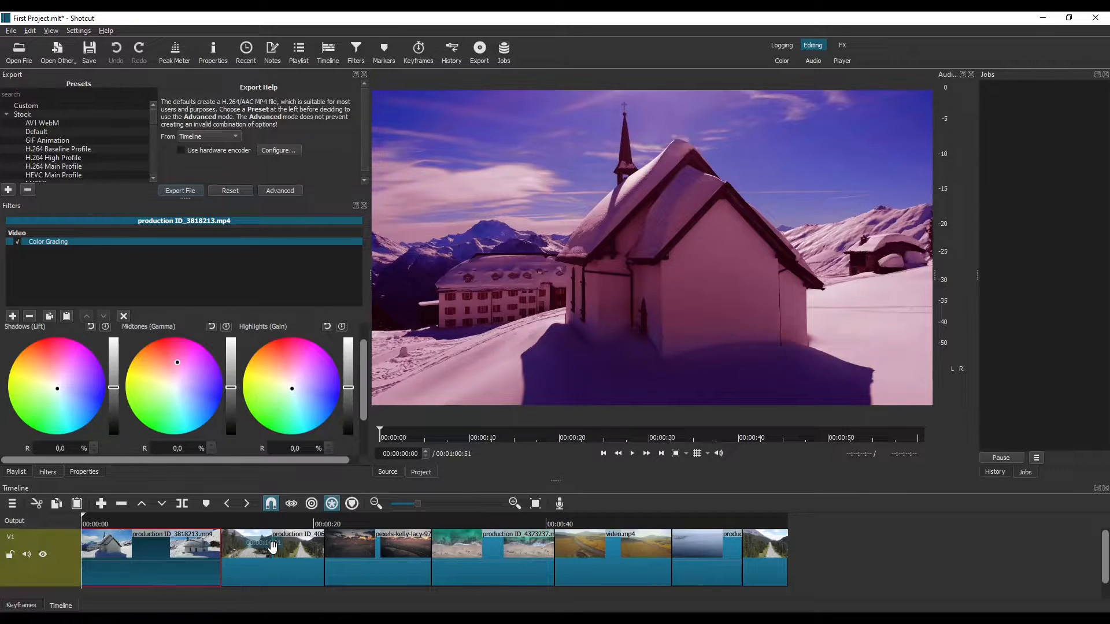
- View the second clip, production ID_4060985.mp4, for comparison and return to the start of the church clip
click(281, 564)
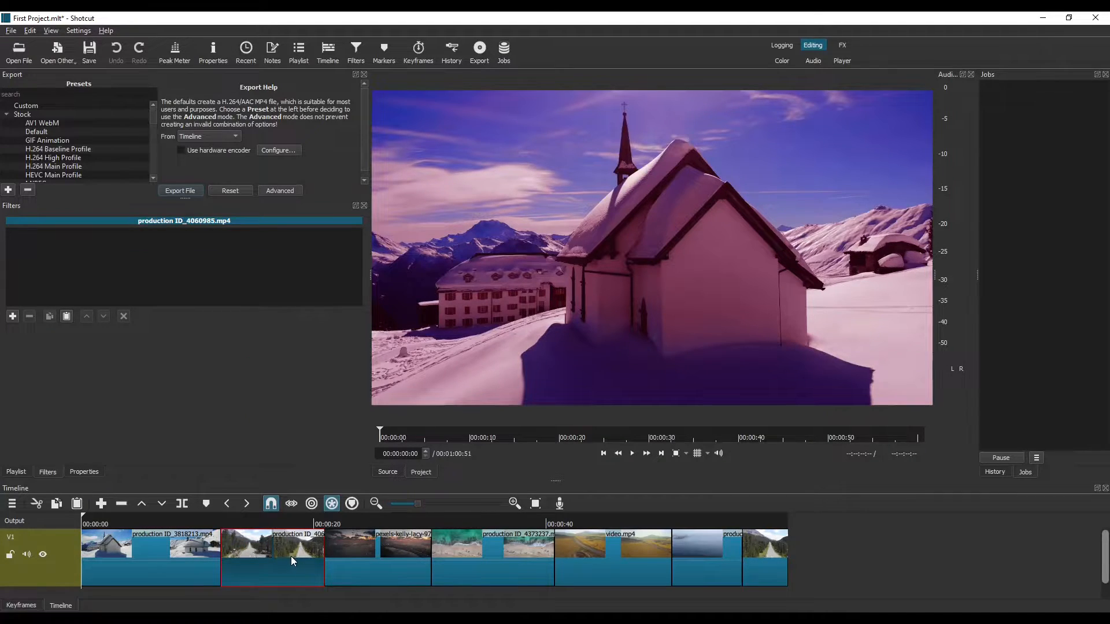
double_click(291, 556)
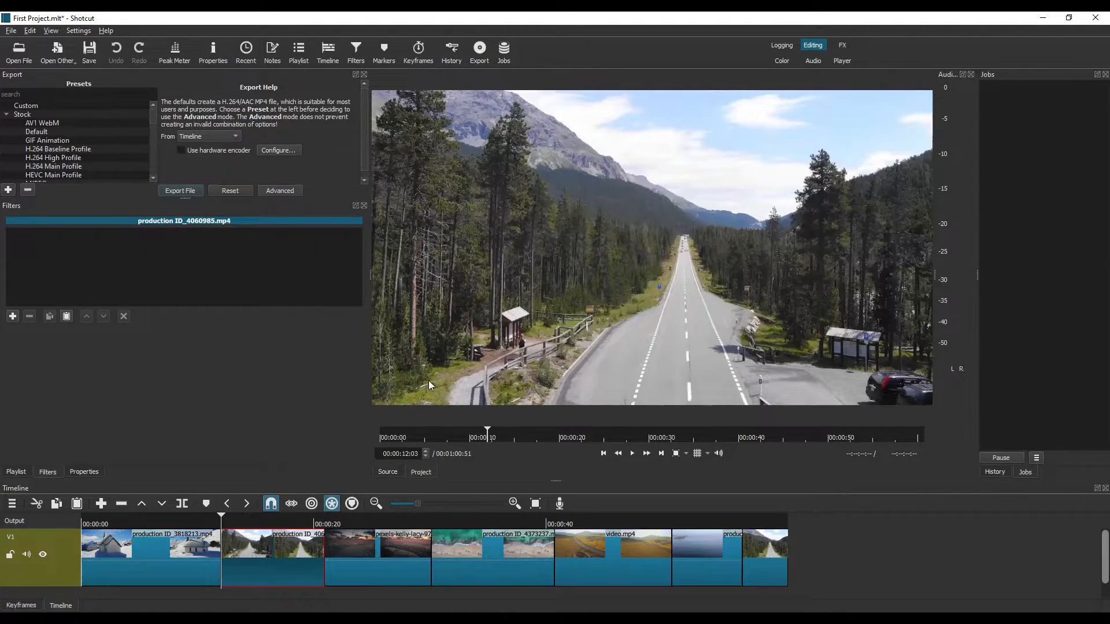
double_click(195, 560)
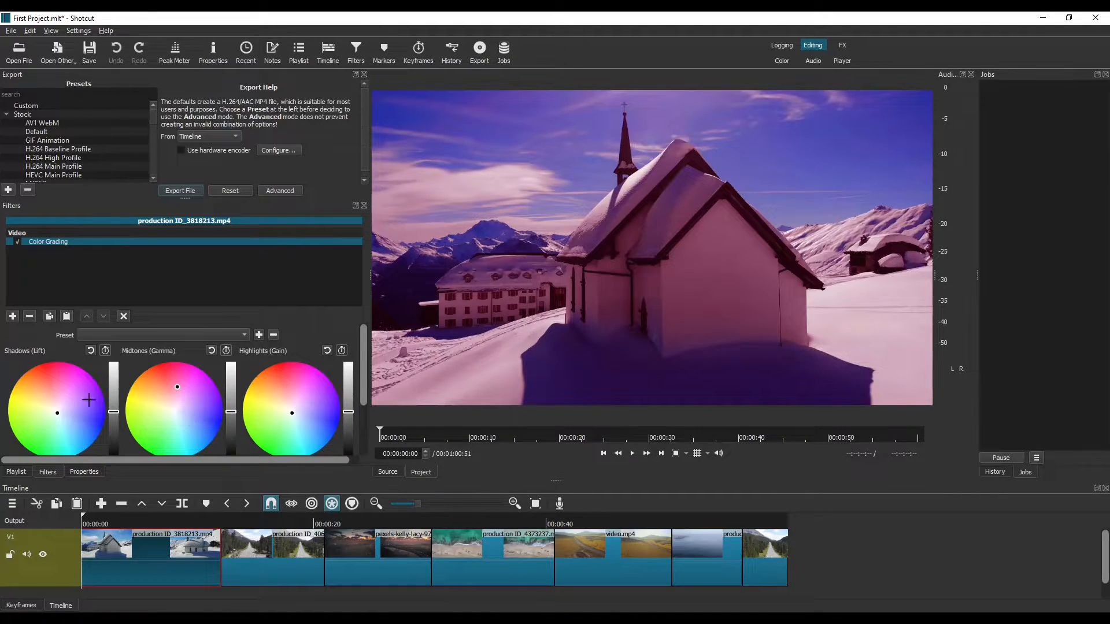
- Try tinting the church clip's shadows yellow-green, its midtones slightly green and its highlights magenta
click(66, 390)
drag(67, 390, 42, 424)
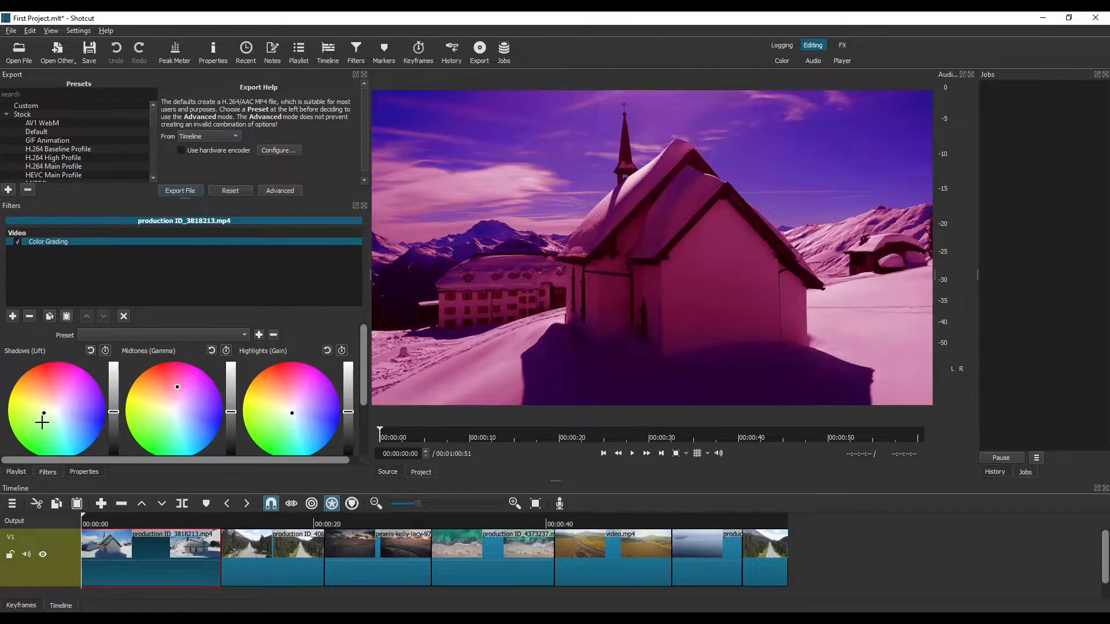
drag(173, 391, 172, 420)
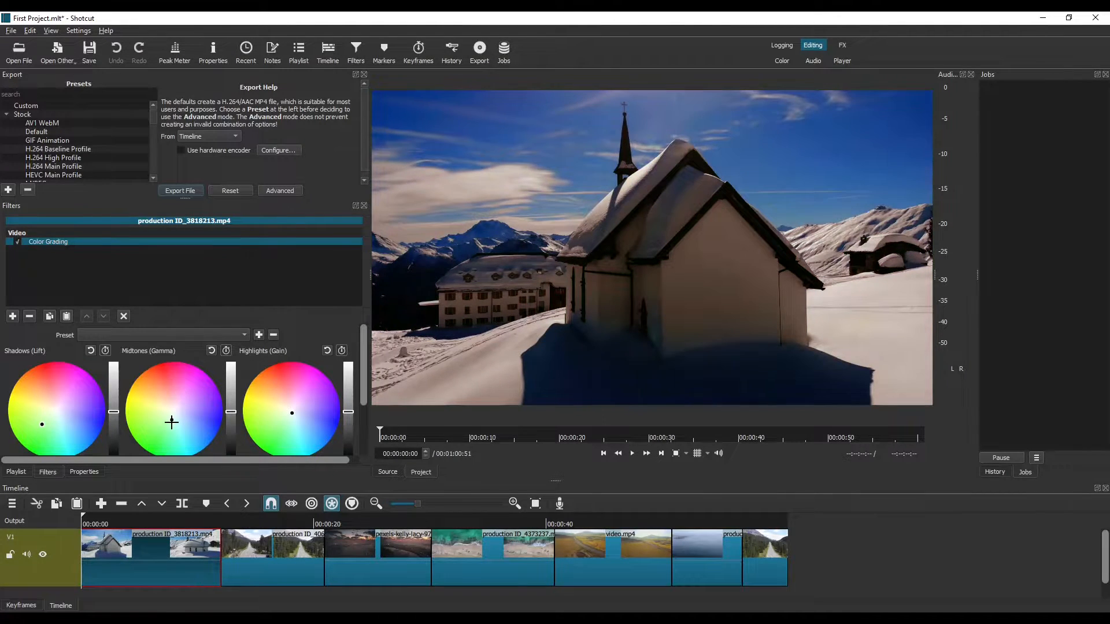
drag(294, 413, 303, 398)
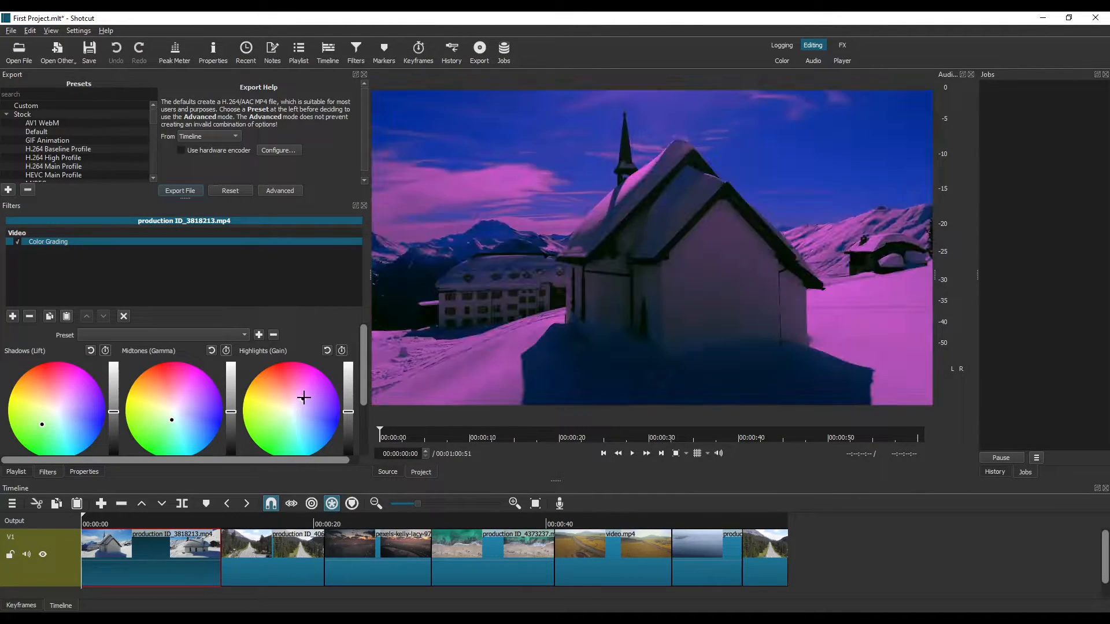
- Shift the midtones slightly toward red and bring the highlights and shadows back close to neutral
mouse_move(173, 408)
mouse_down()
mouse_move(168, 391)
mouse_move(171, 403)
mouse_up()
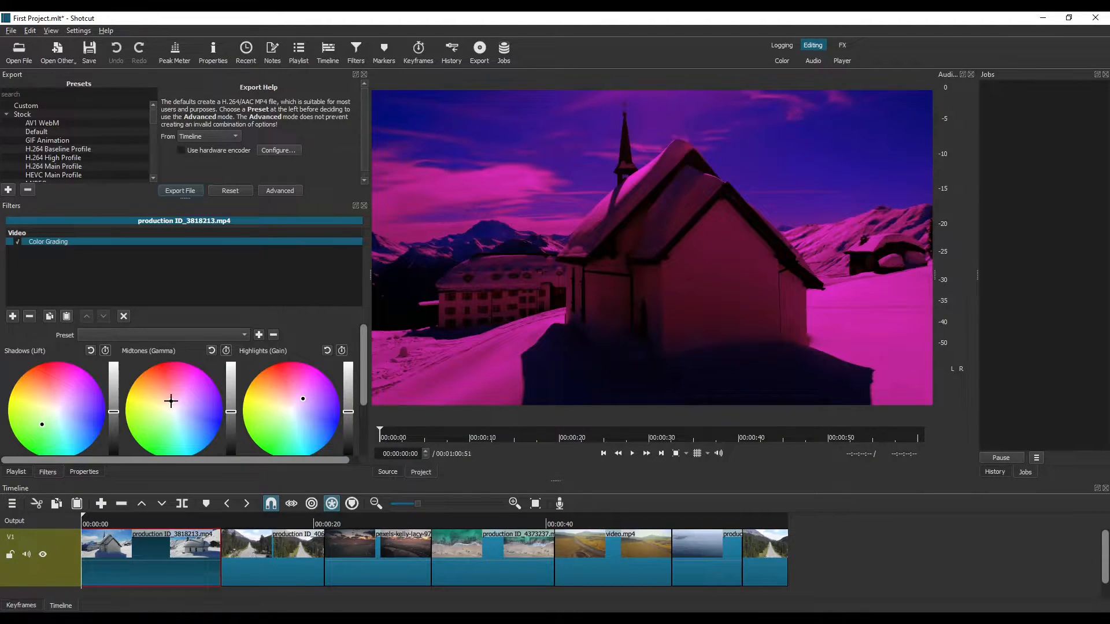
mouse_move(303, 399)
mouse_down()
mouse_move(297, 425)
mouse_move(299, 415)
mouse_up()
drag(43, 424, 57, 409)
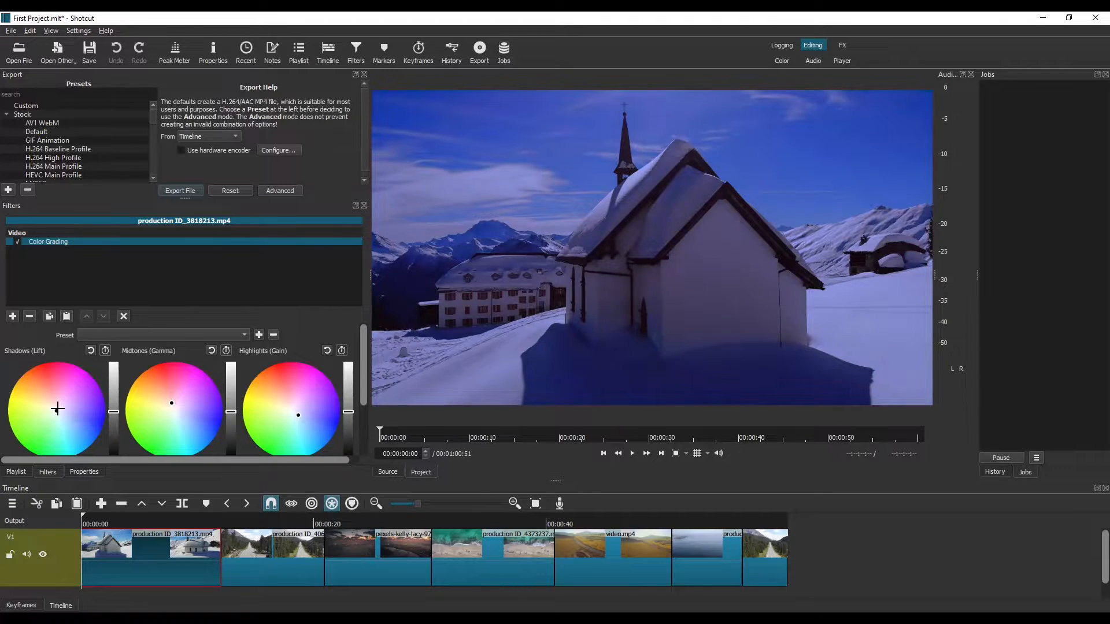
- Refine the church clip's grade to a cool teal look, with midtones slightly toward blue and highlights slightly toward green
click(161, 389)
drag(298, 416, 296, 425)
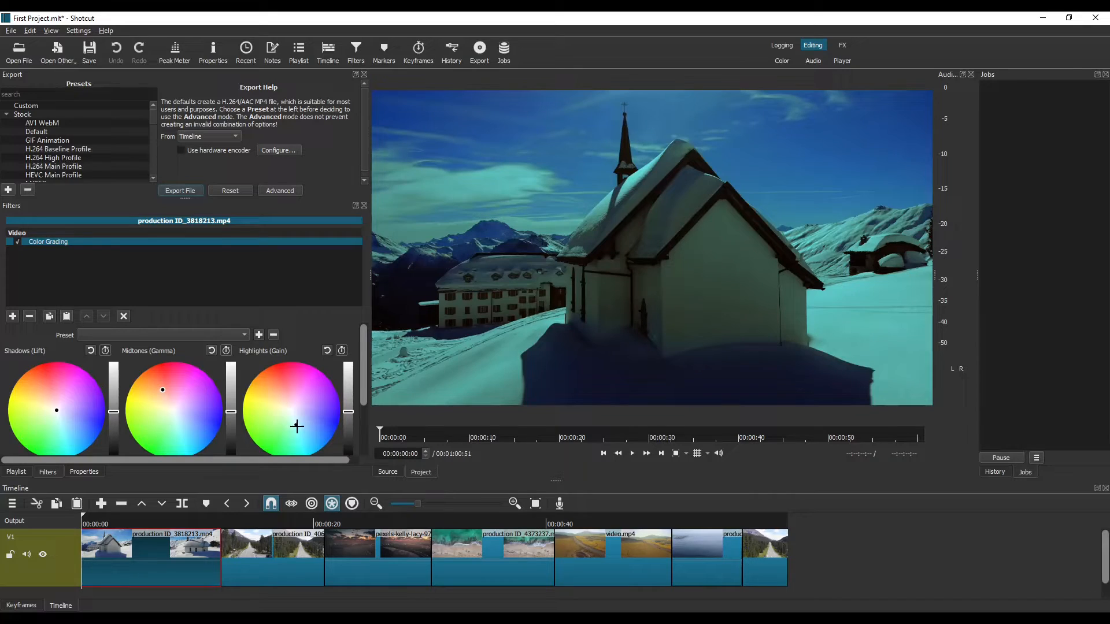
click(161, 391)
click(179, 399)
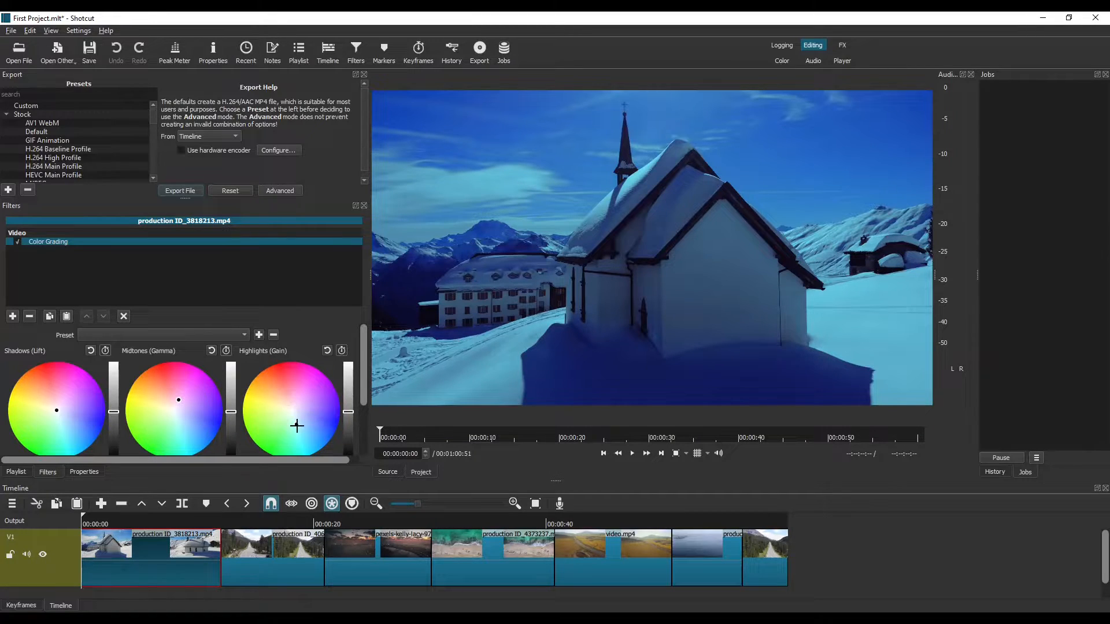
mouse_move(298, 426)
mouse_down()
mouse_move(279, 427)
mouse_move(293, 418)
mouse_up()
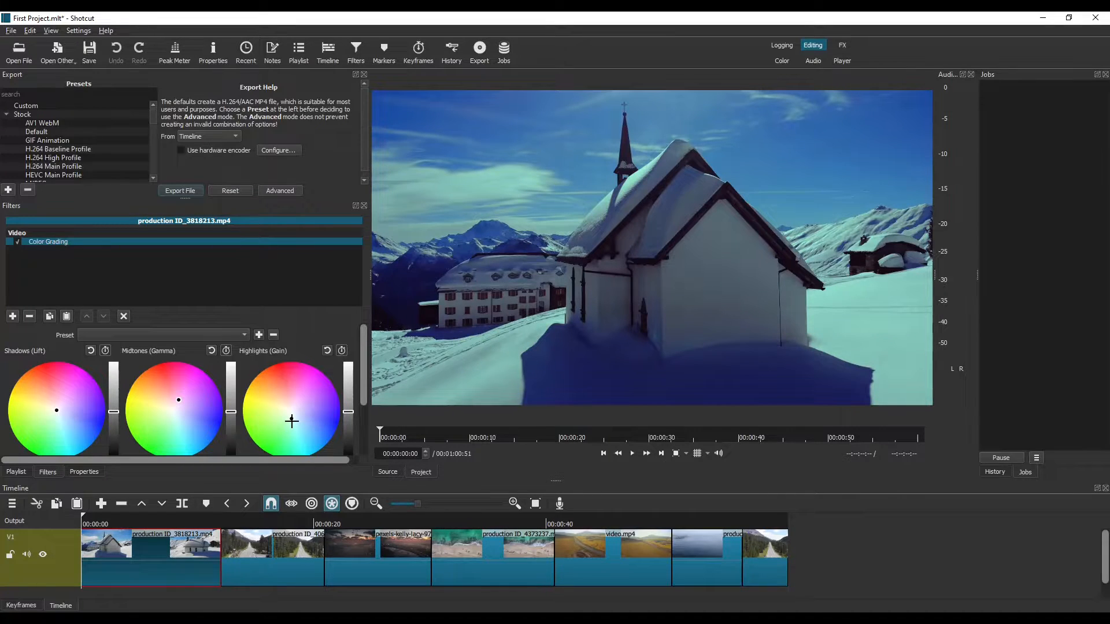
drag(178, 400, 181, 413)
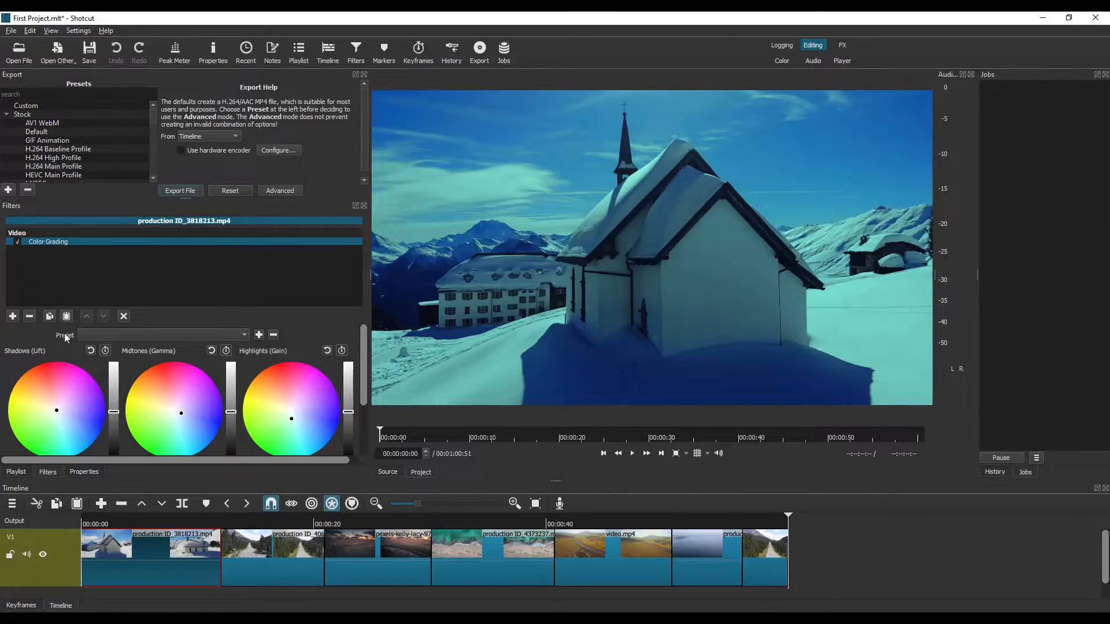
mouse_move(364, 379)
mouse_down()
mouse_move(361, 411)
mouse_move(363, 391)
mouse_up()
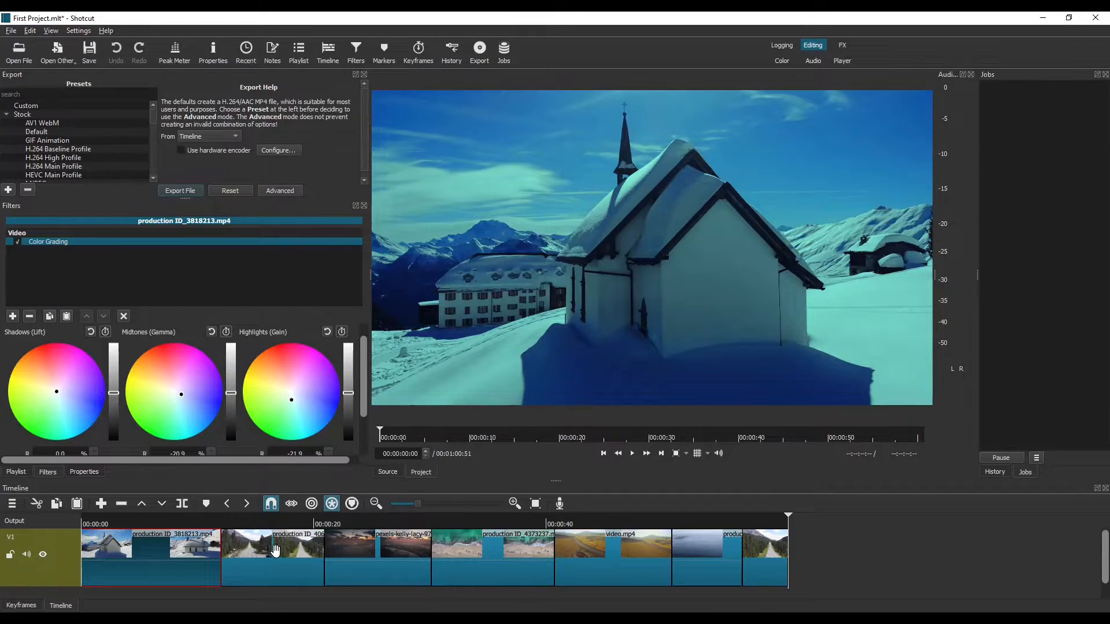
- Paste the copied Color Grading filter onto the second clip, production ID_4060985.mp4, and preview the first two graded clips
click(277, 551)
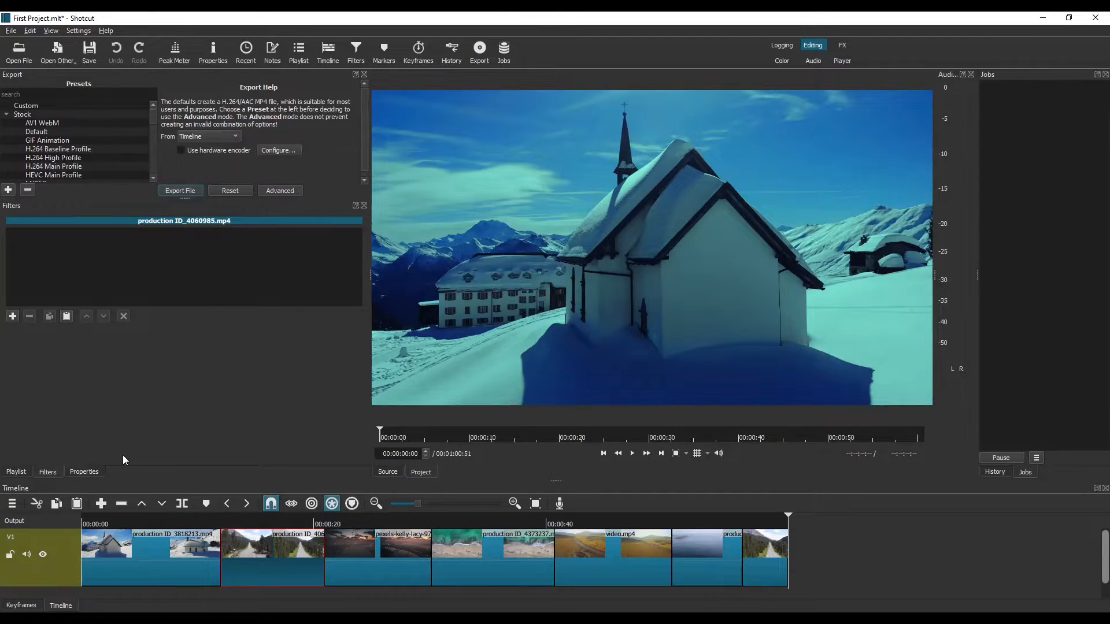
click(66, 316)
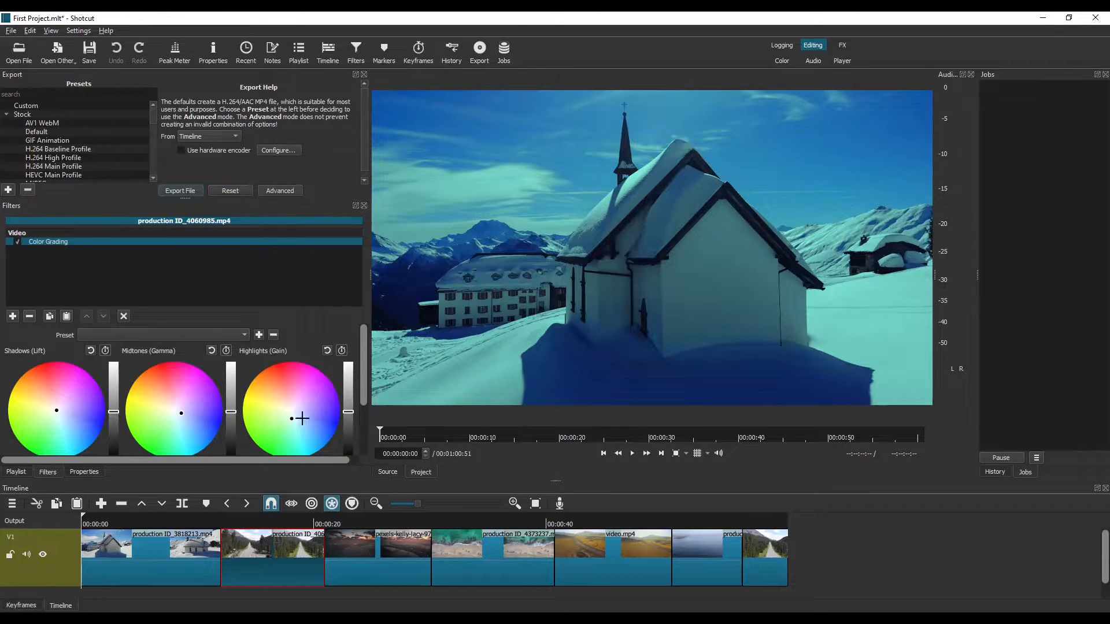
click(223, 526)
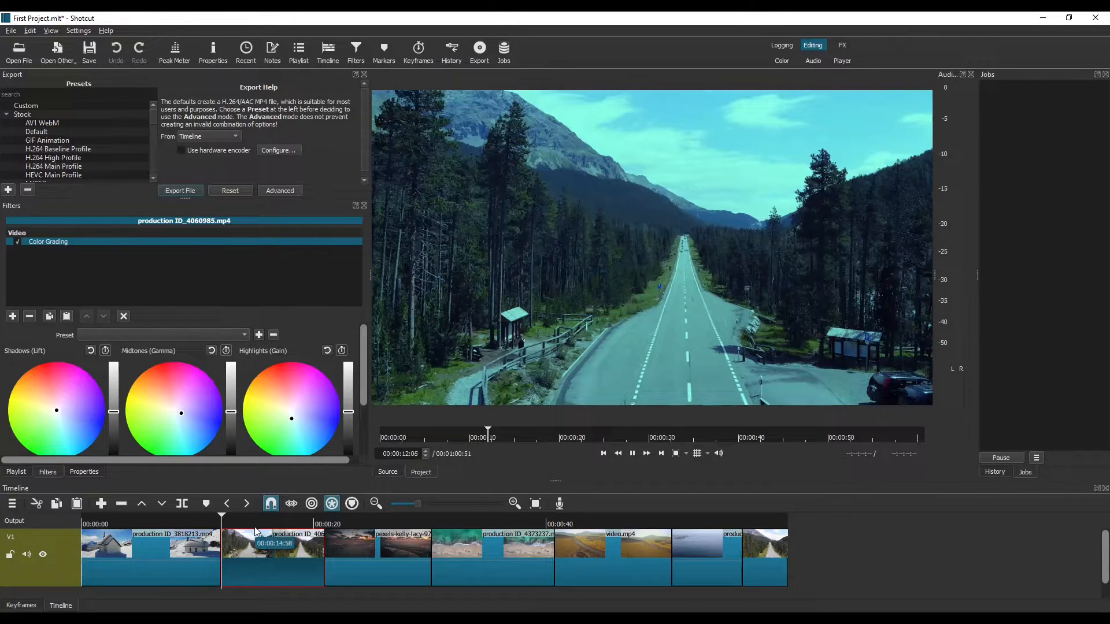
key(space)
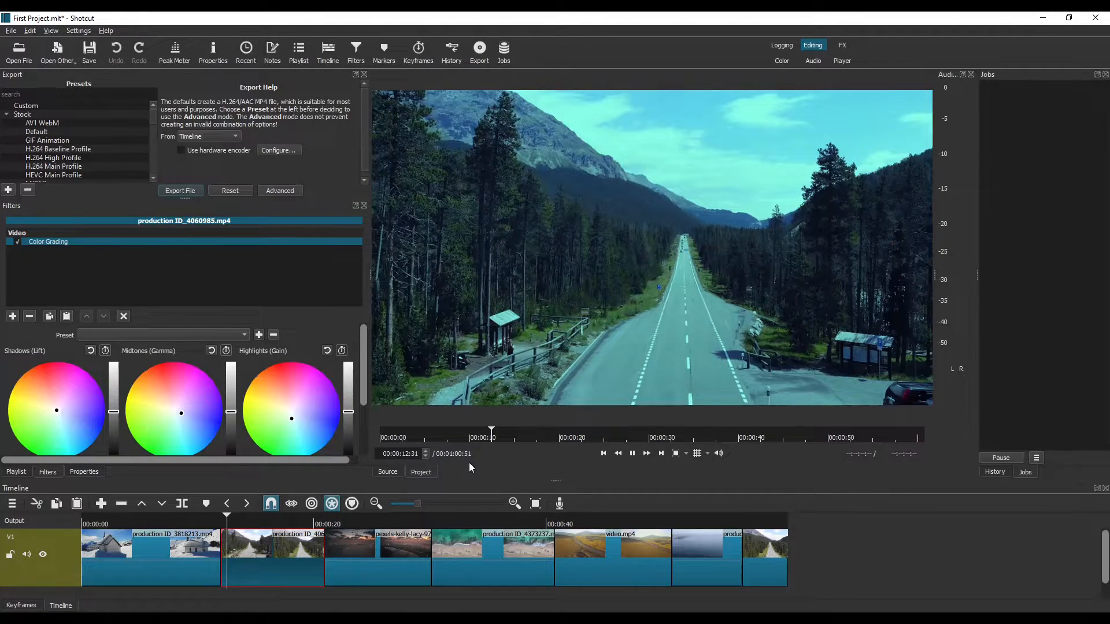
key(space)
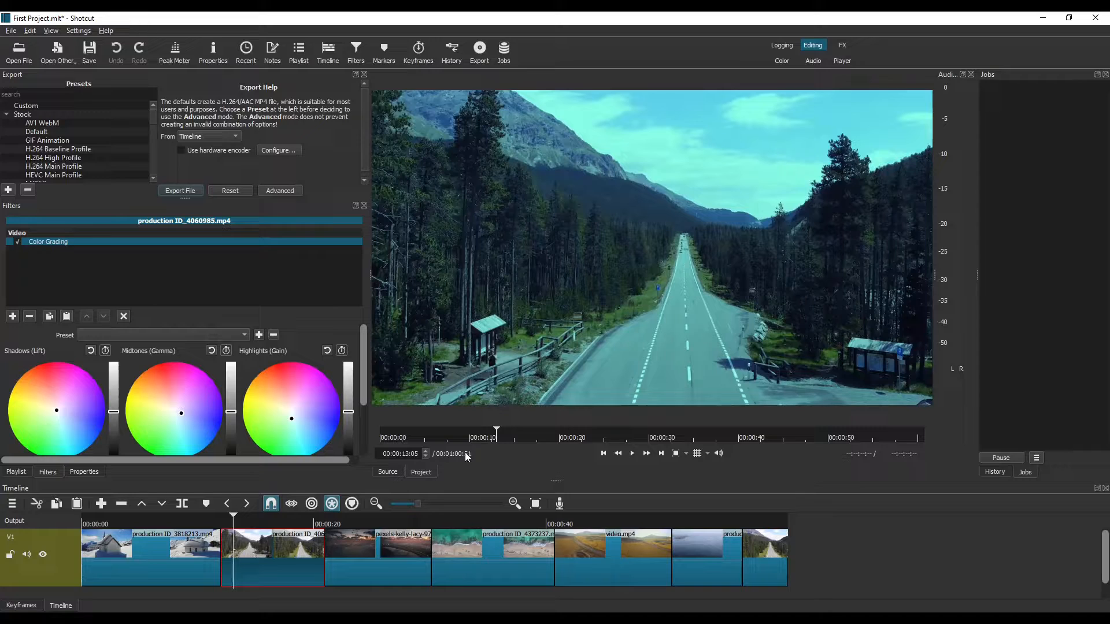
click(193, 520)
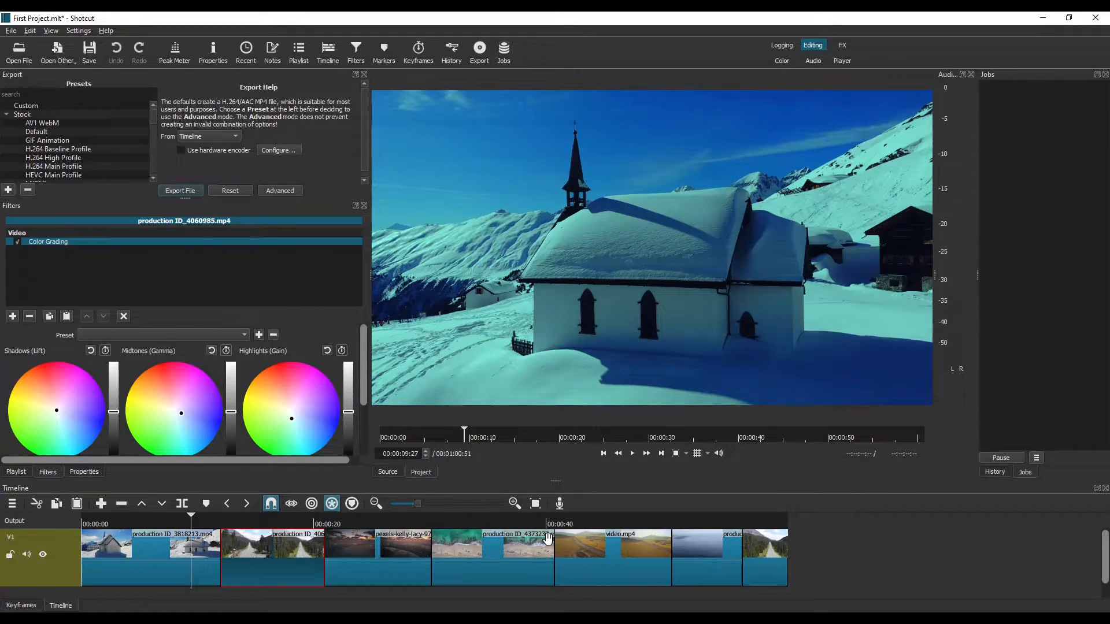
- Paste the copied Color Grading filter onto the sea clip, production ID_5077814.mp4, in the timeline and check a frame inside it
click(482, 523)
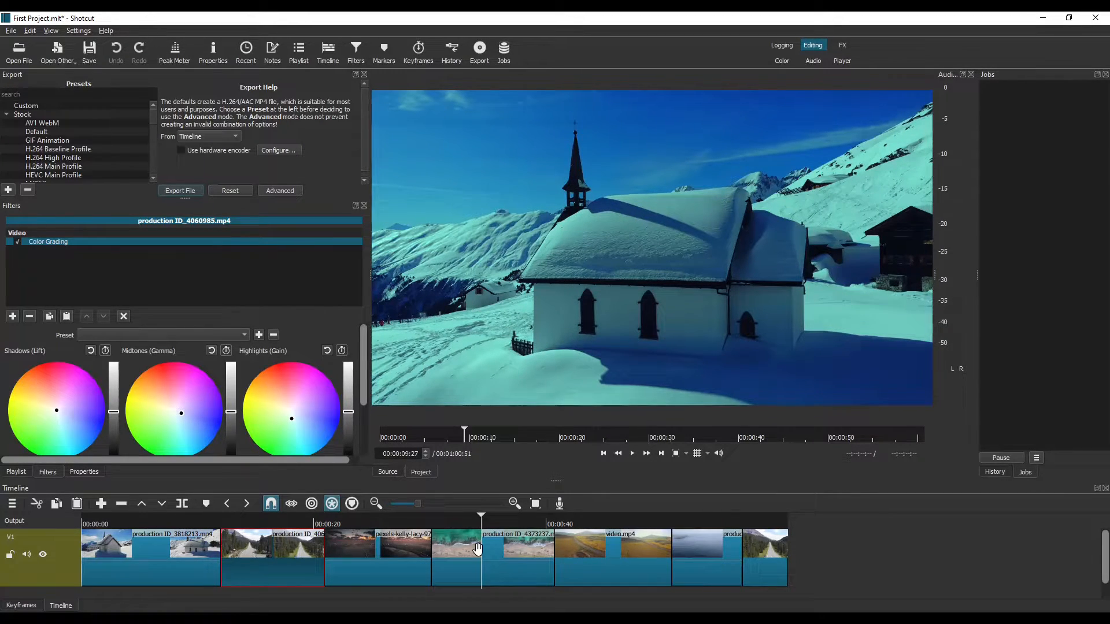
click(713, 544)
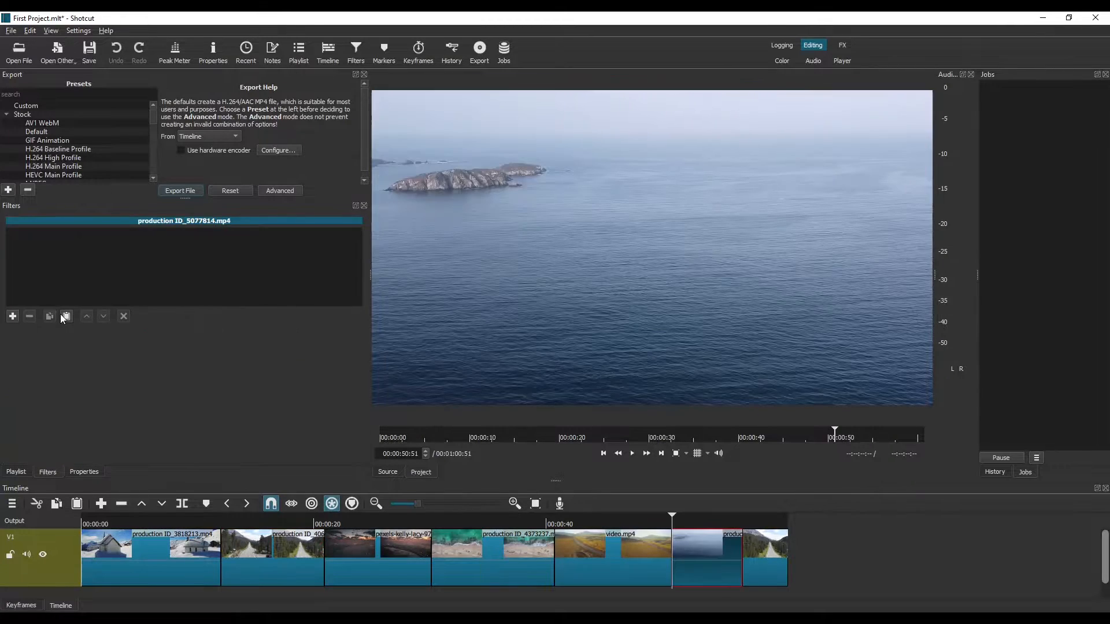
click(65, 316)
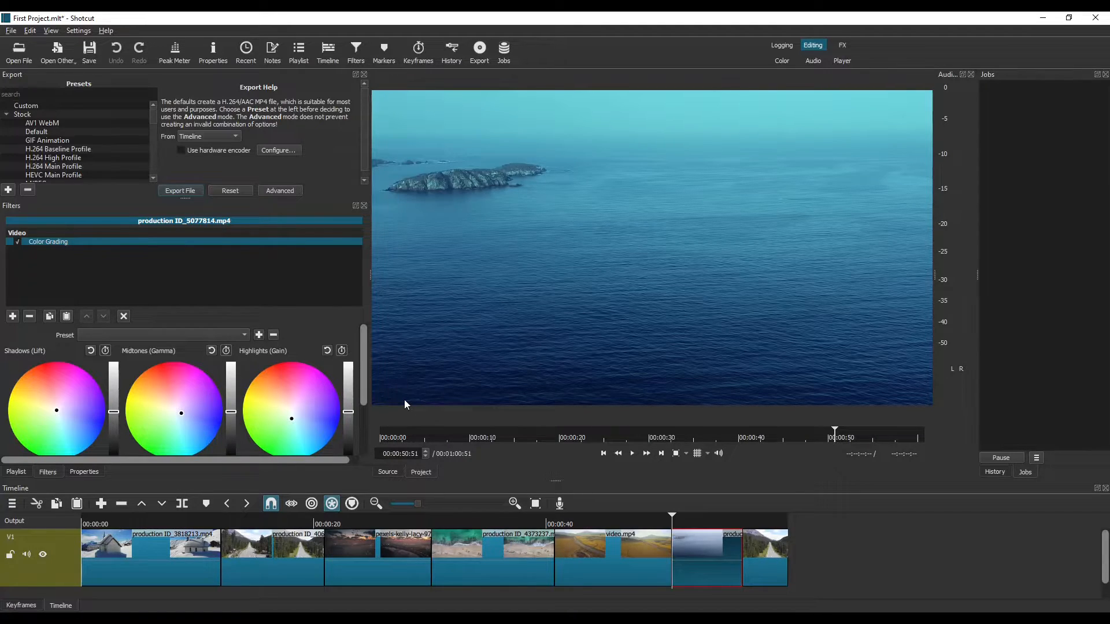
click(714, 526)
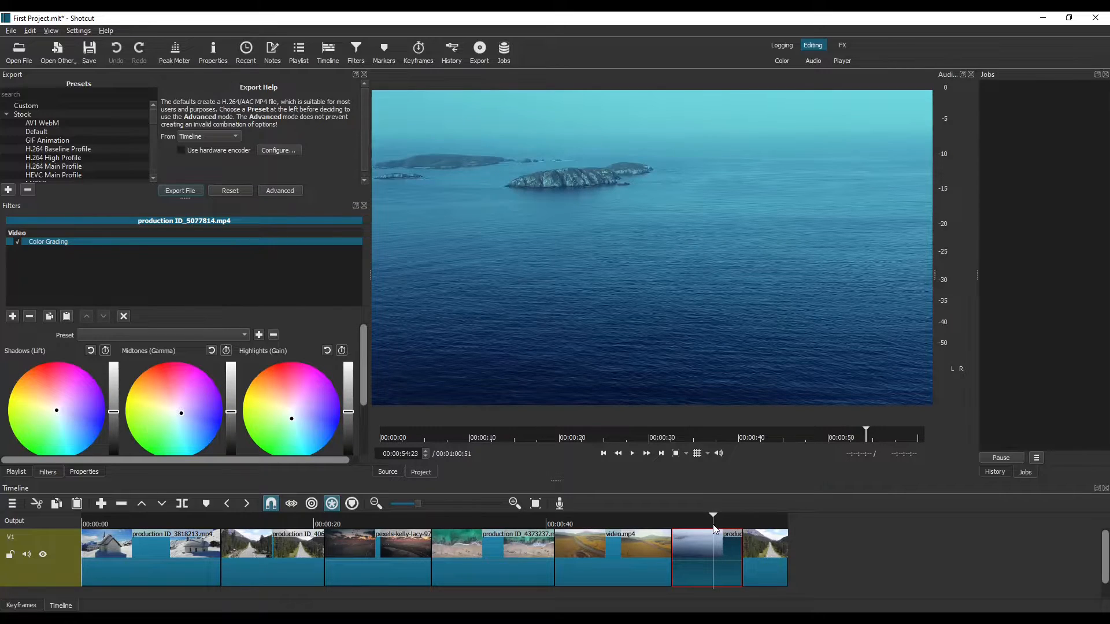
- Split the graded sea clip at 00:00:53:20 and check the Color Grading filter on both parts
mouse_move(713, 526)
mouse_down()
mouse_move(607, 516)
mouse_move(700, 514)
mouse_up()
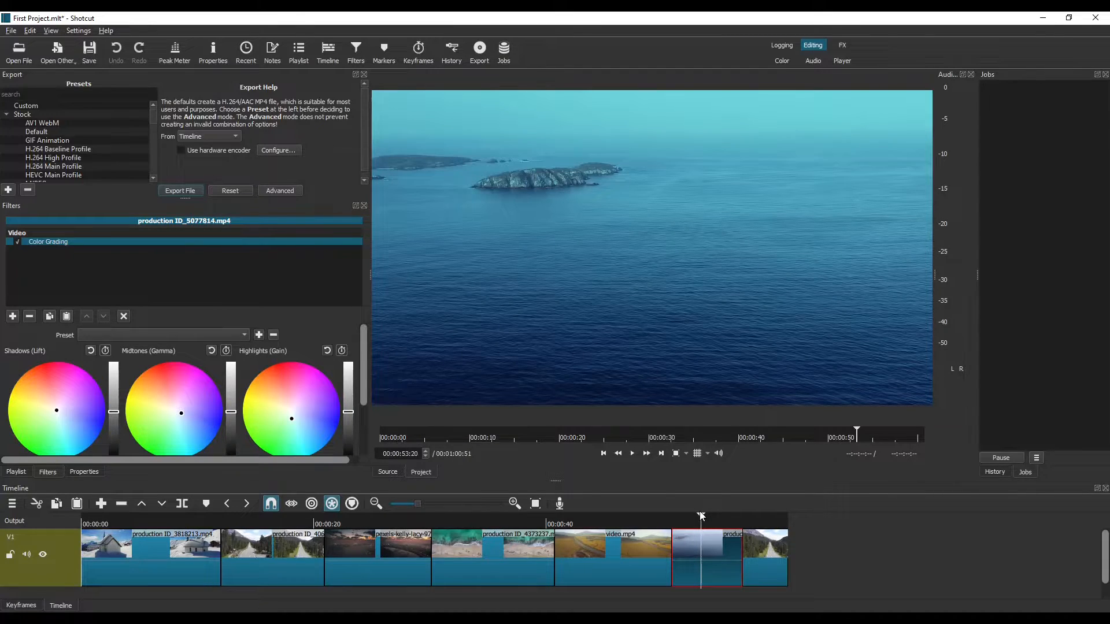
key(s)
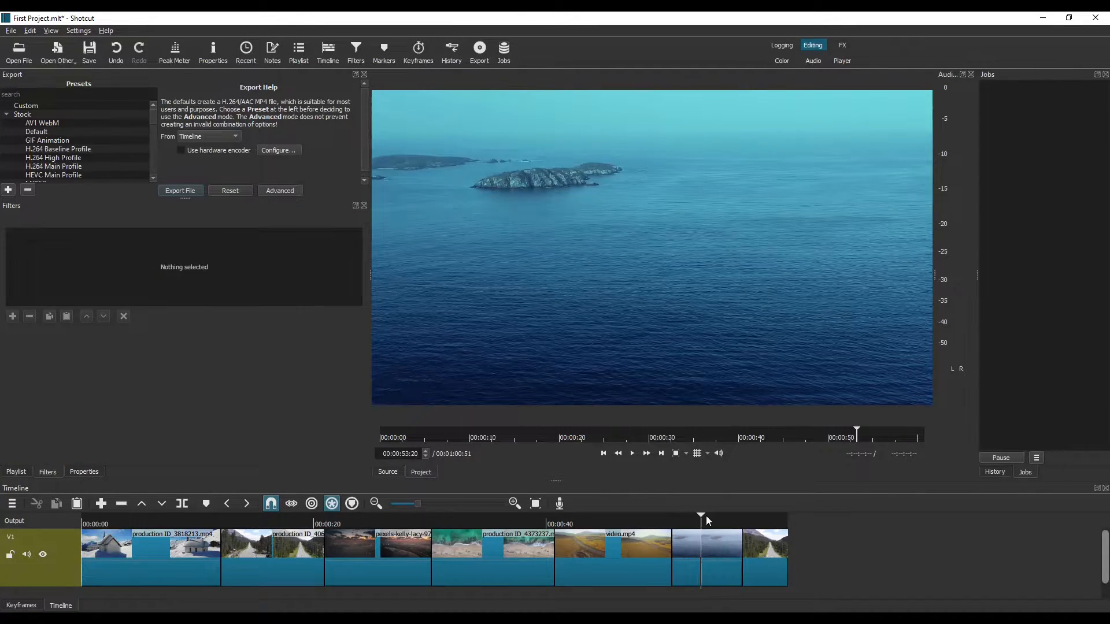
click(670, 519)
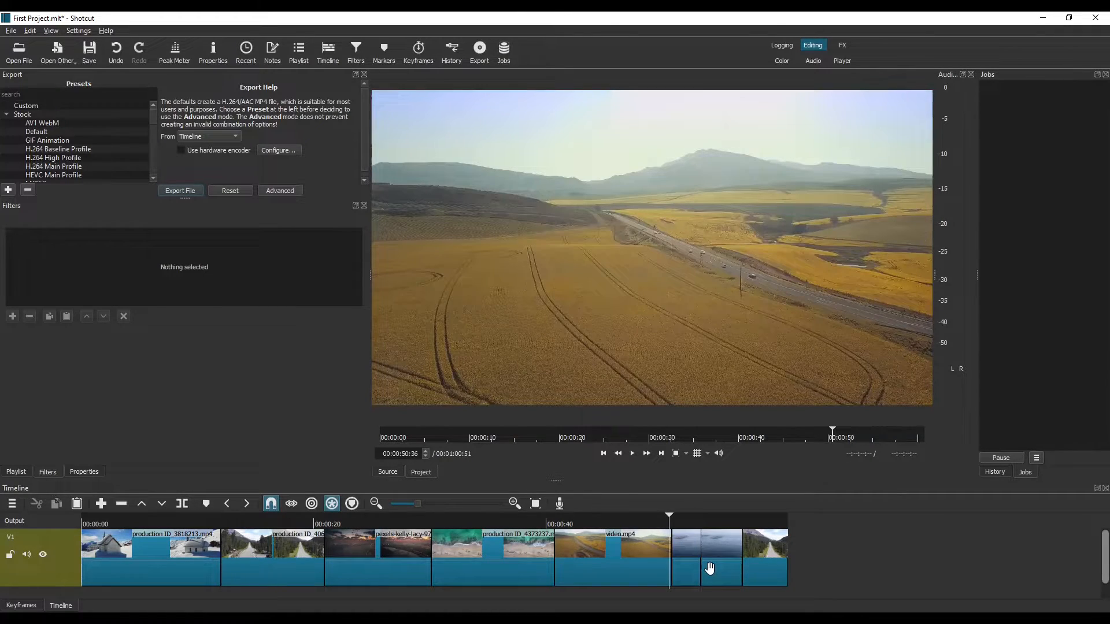
click(697, 547)
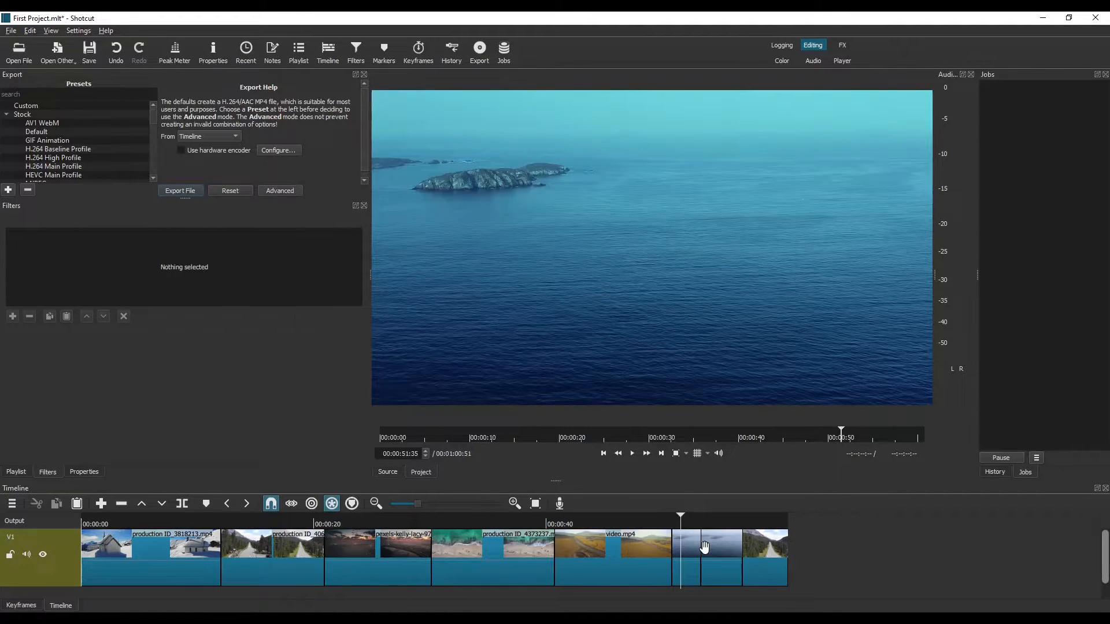
click(718, 538)
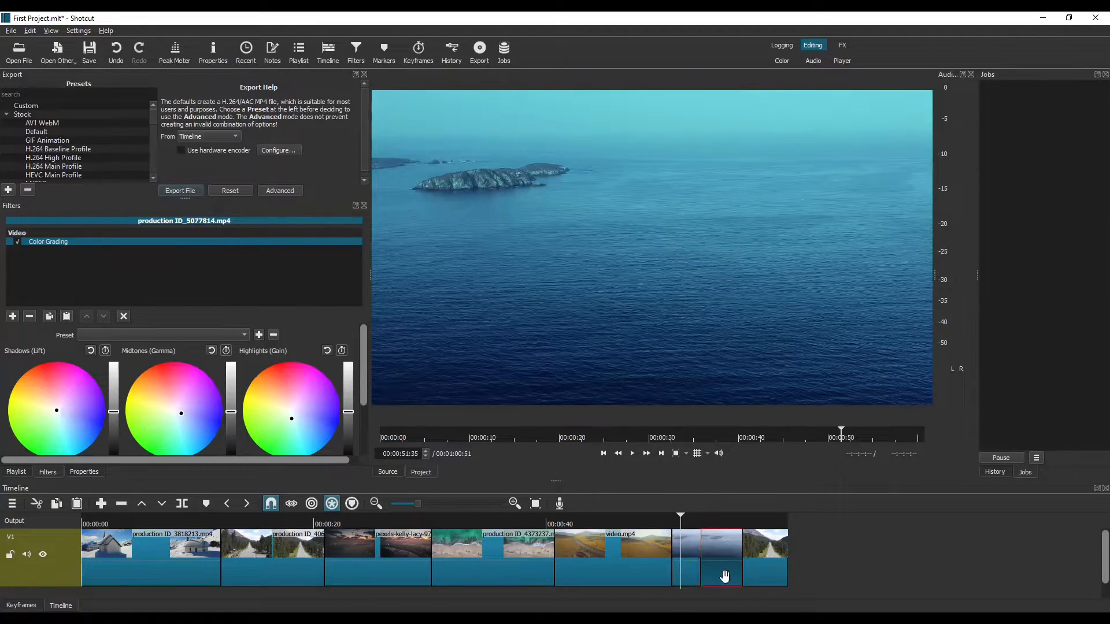
click(696, 562)
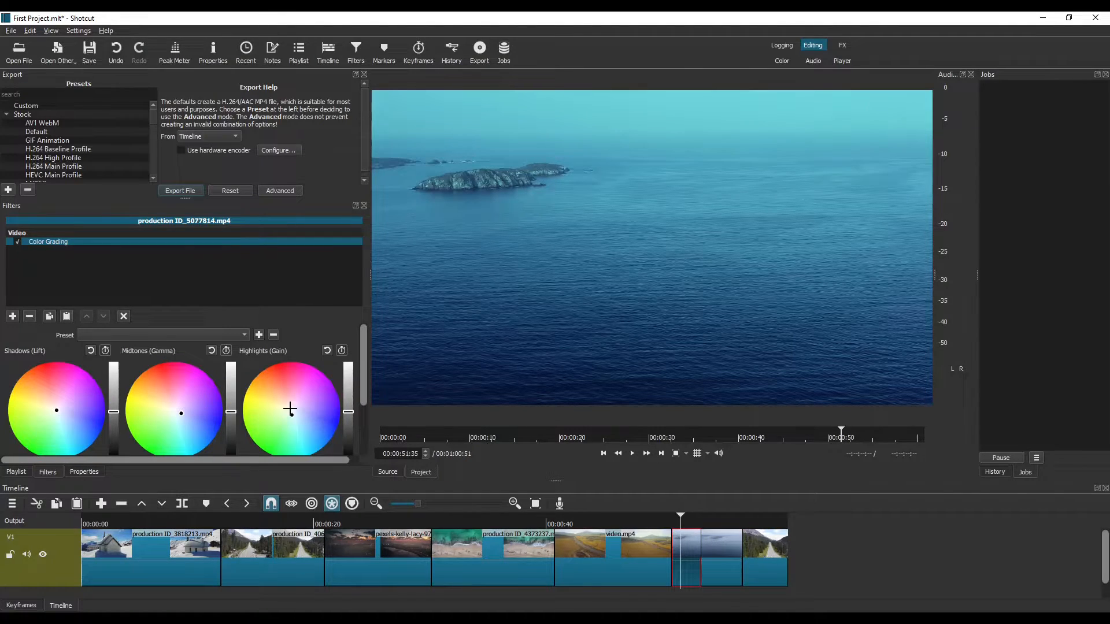
- Try tinting the highlights of the sea clip's first part strongly red and play across the cut
drag(290, 409, 288, 387)
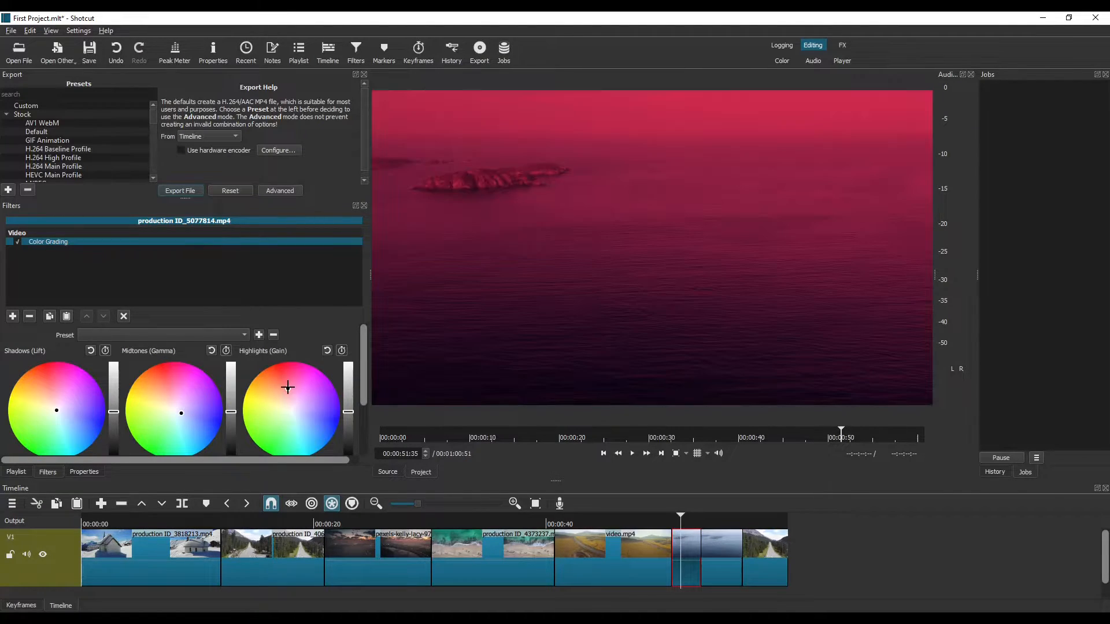
click(707, 515)
mouse_move(707, 516)
mouse_down()
mouse_move(676, 518)
mouse_move(690, 520)
mouse_up()
key(space)
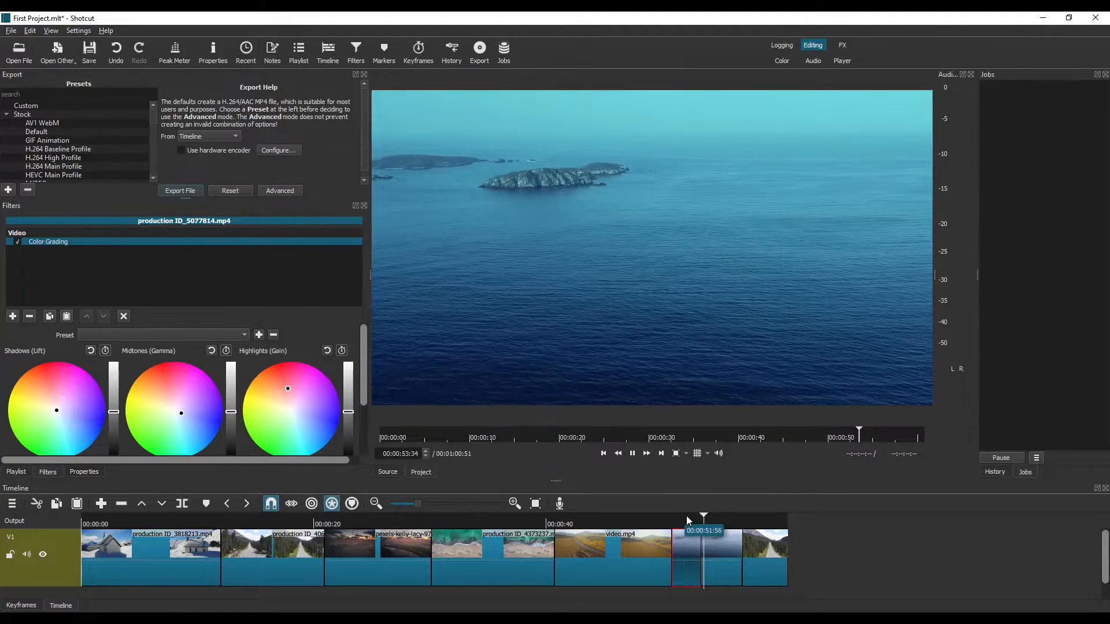
key(space)
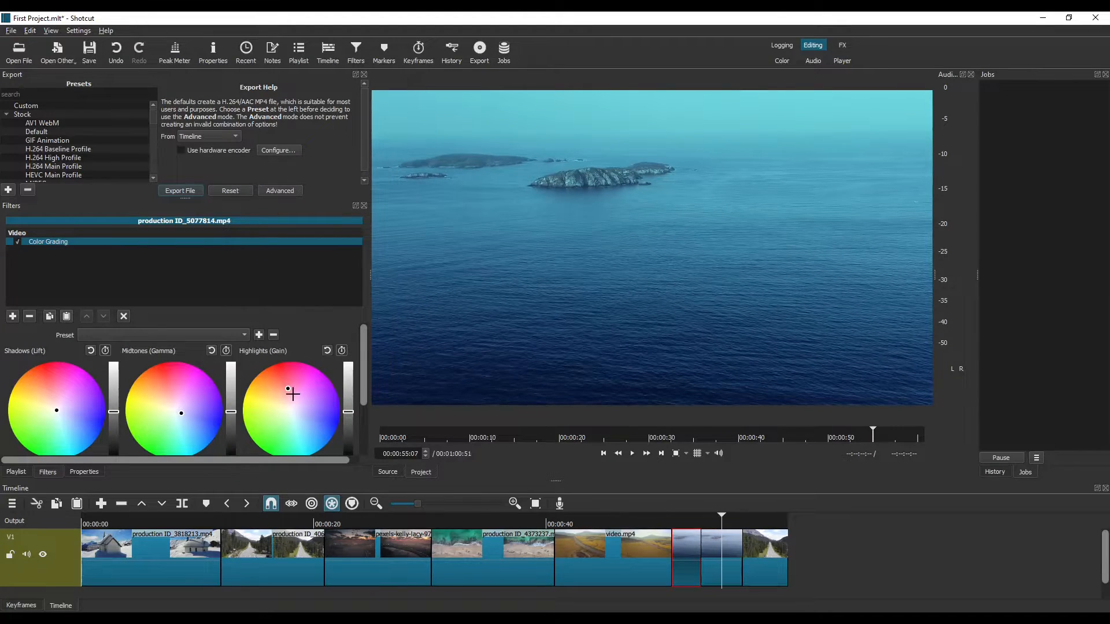
- Undo the split of the sea clip and scrub through the rejoined clip
click(118, 50)
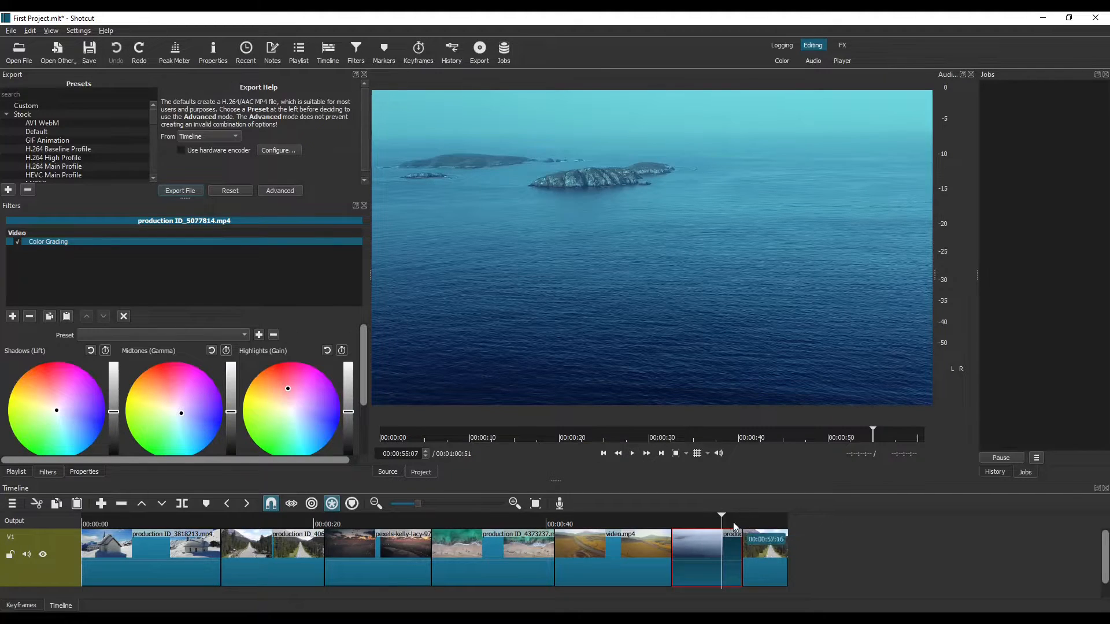
drag(726, 522, 681, 523)
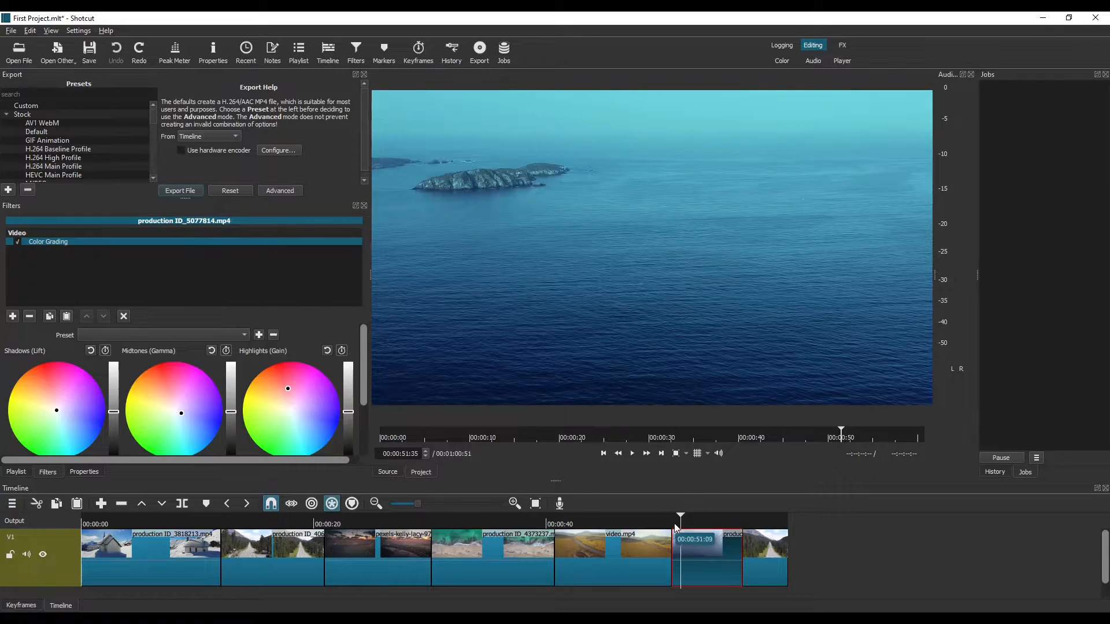
key(End)
drag(680, 525, 688, 526)
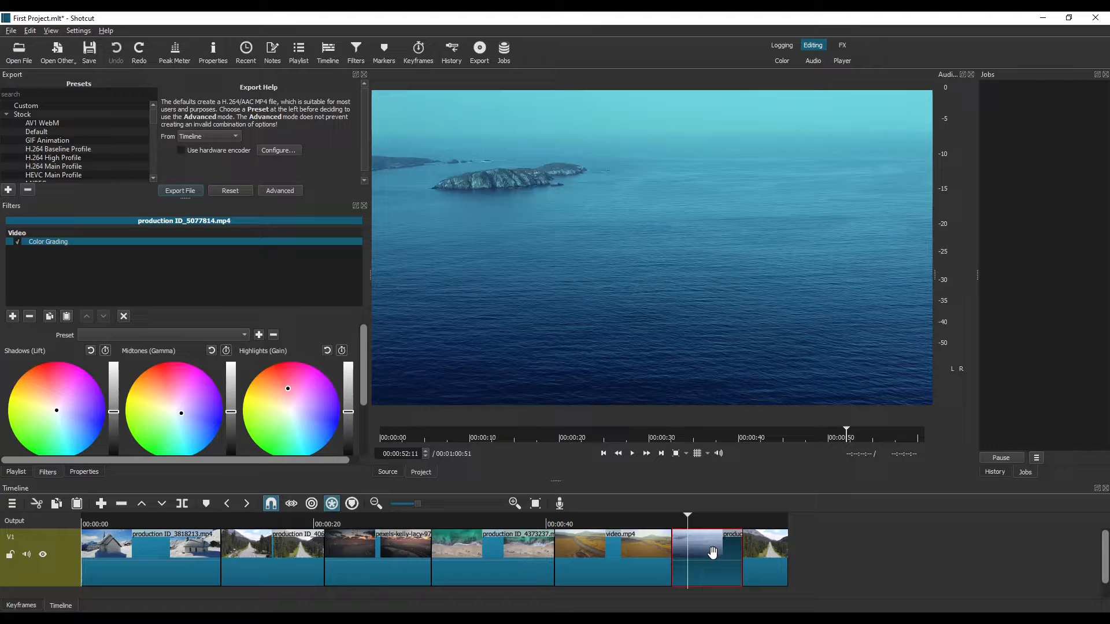
- Remove the sea clip from the timeline and open production ID_5077814.mp4 from the playlist in the source player
key(Delete)
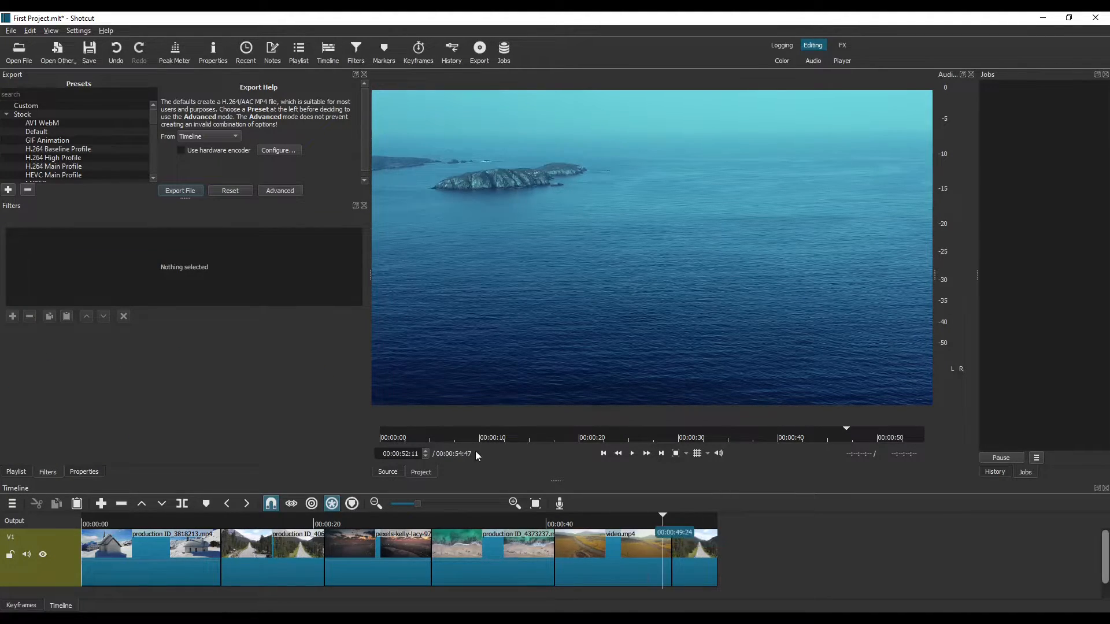
click(16, 472)
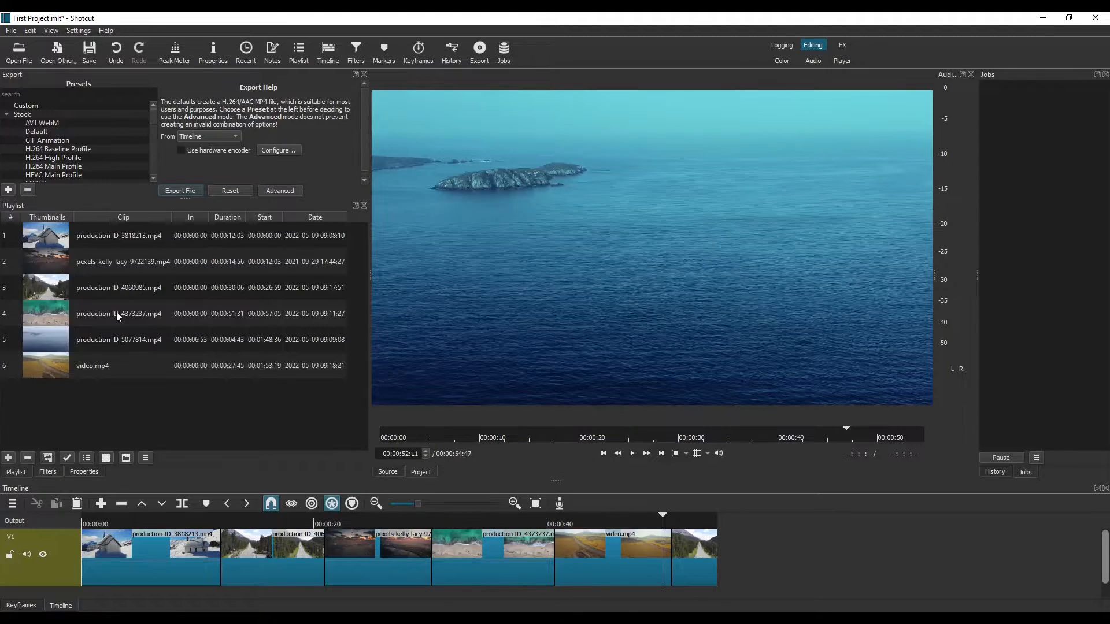
click(116, 329)
double_click(116, 329)
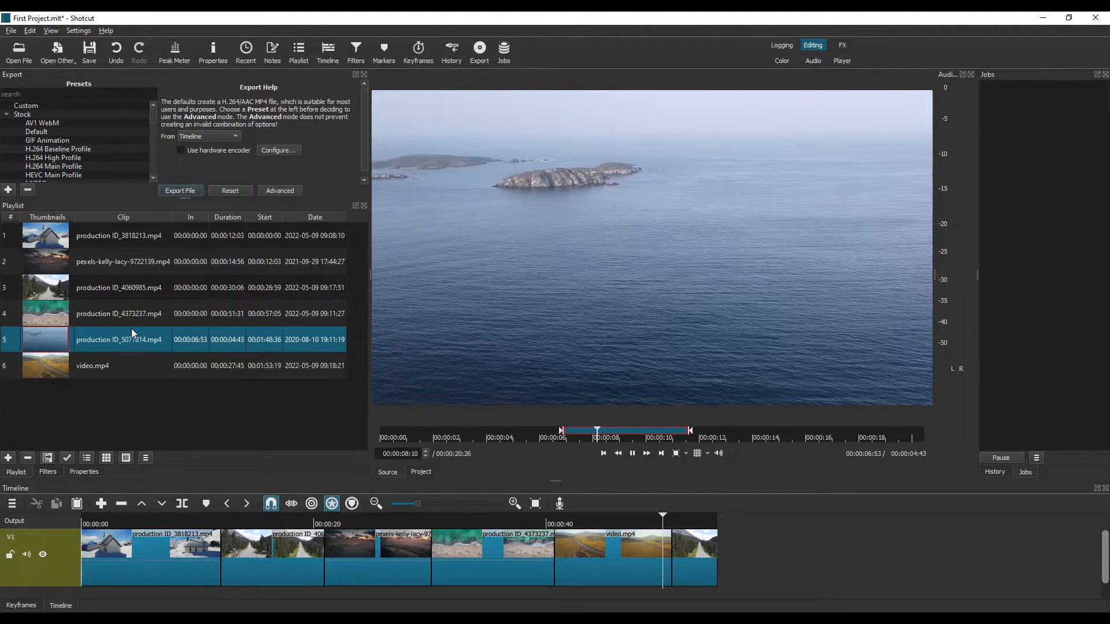
- Add a Color Grading filter to the source sea clip, with highlights toward cyan-blue and midtones slightly toward orange-red
click(48, 472)
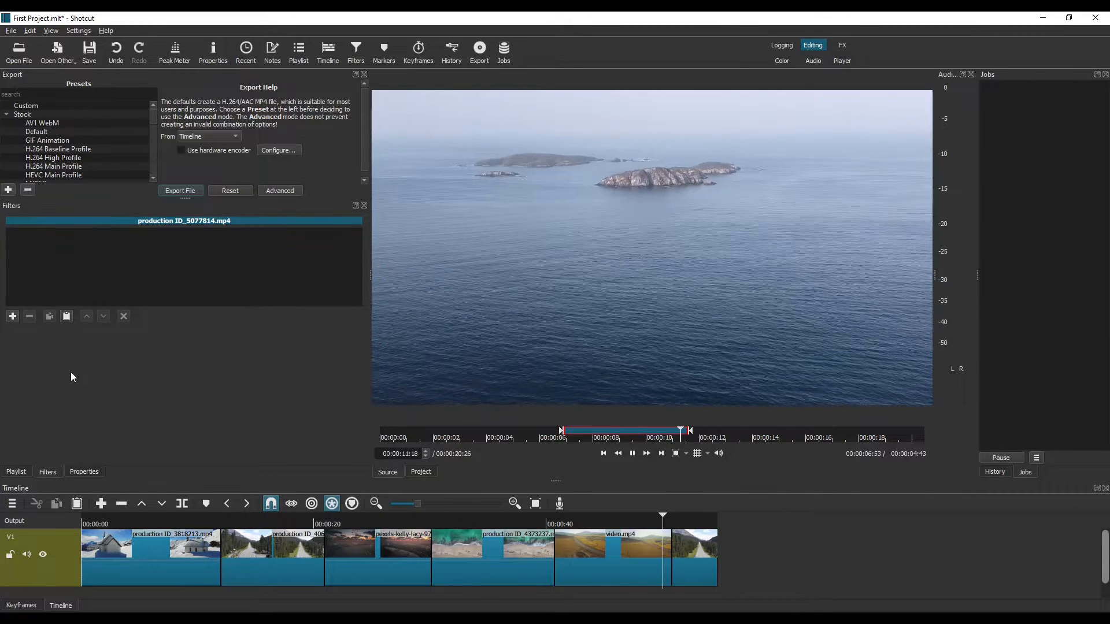
click(13, 317)
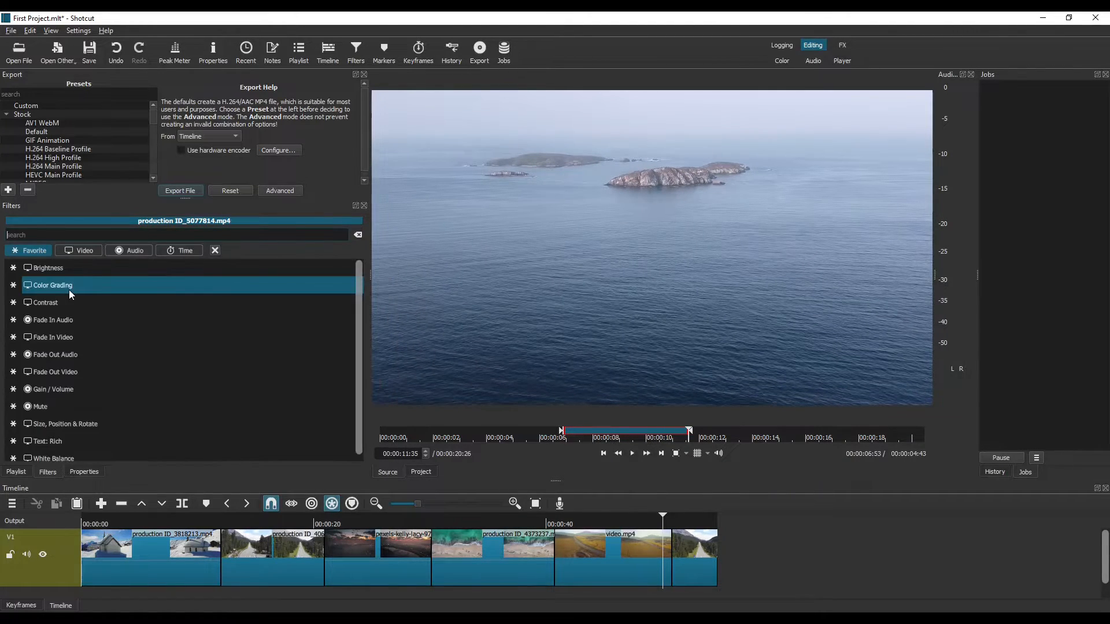
click(69, 293)
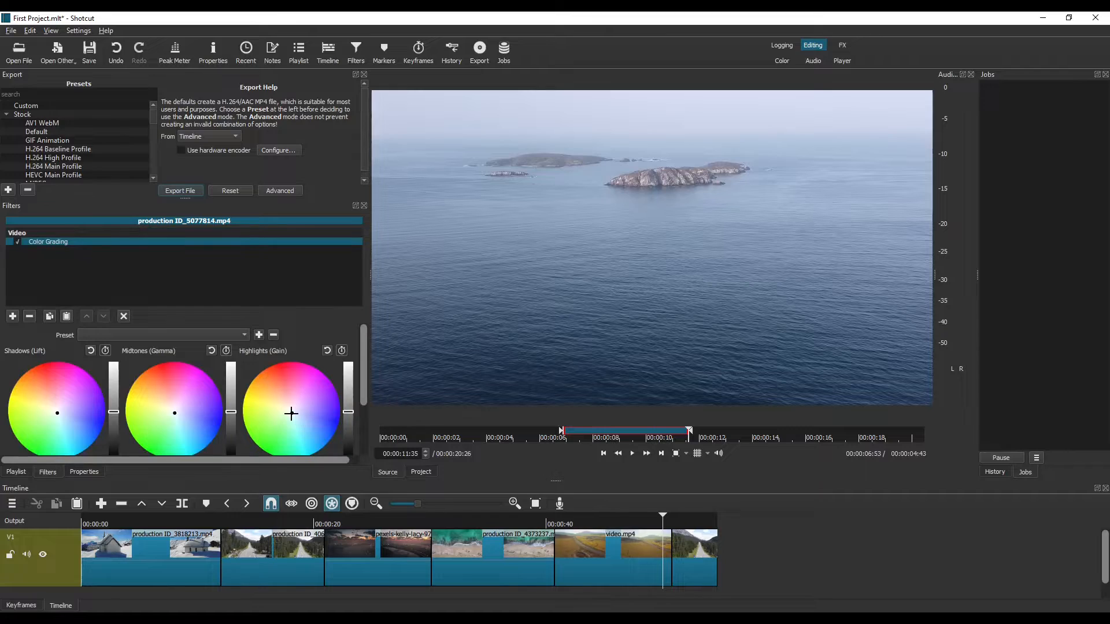
drag(291, 414, 296, 420)
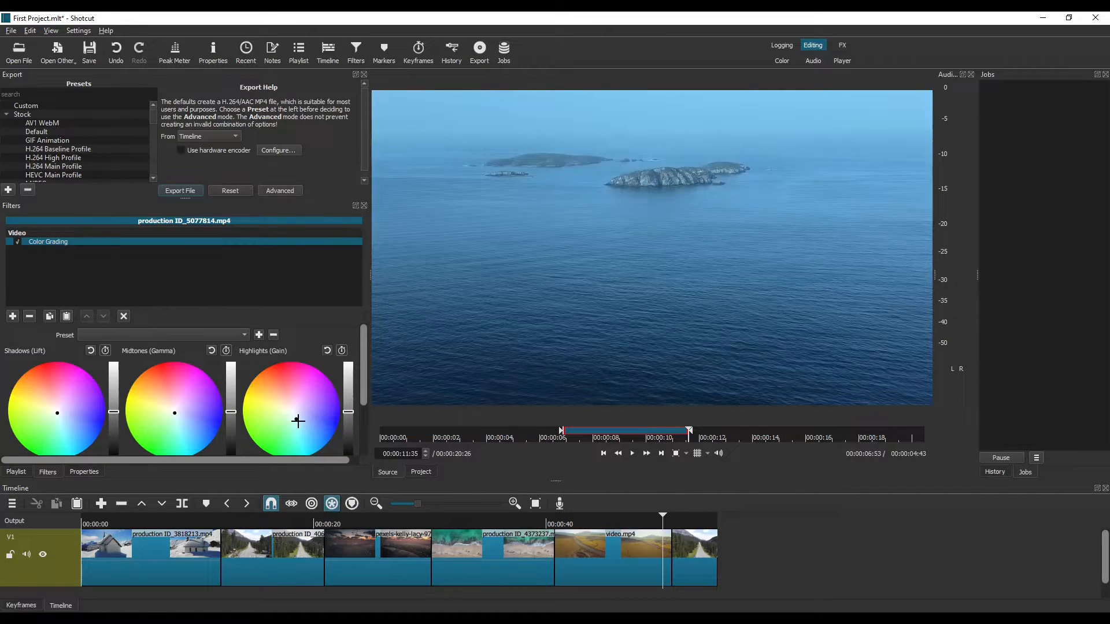
click(172, 403)
drag(173, 403, 166, 401)
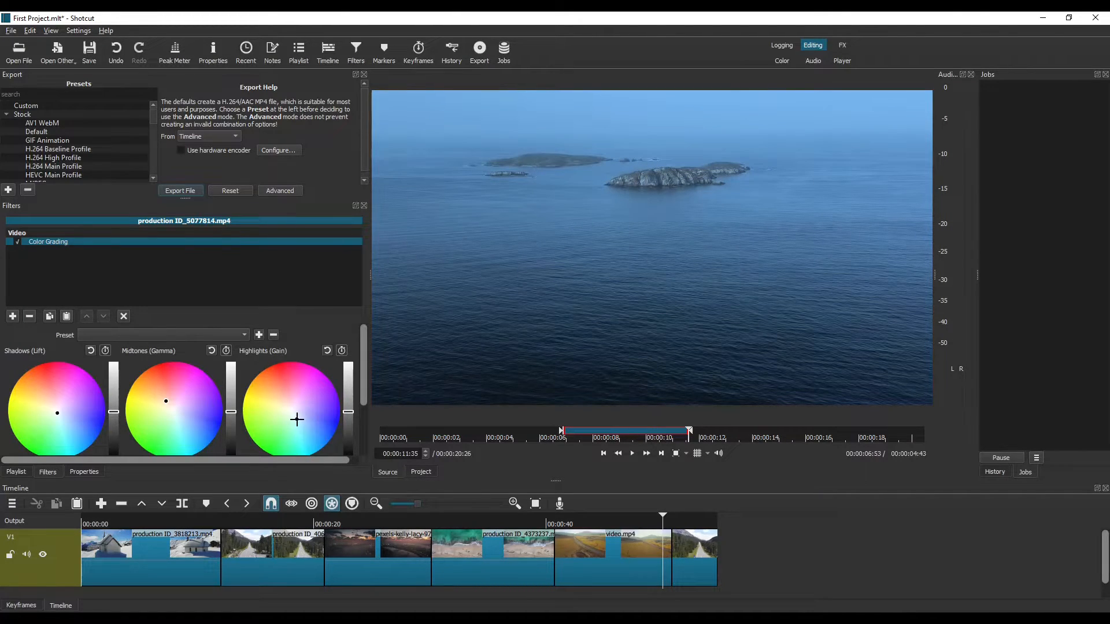
mouse_move(296, 421)
mouse_down()
mouse_move(320, 421)
mouse_move(298, 424)
mouse_up()
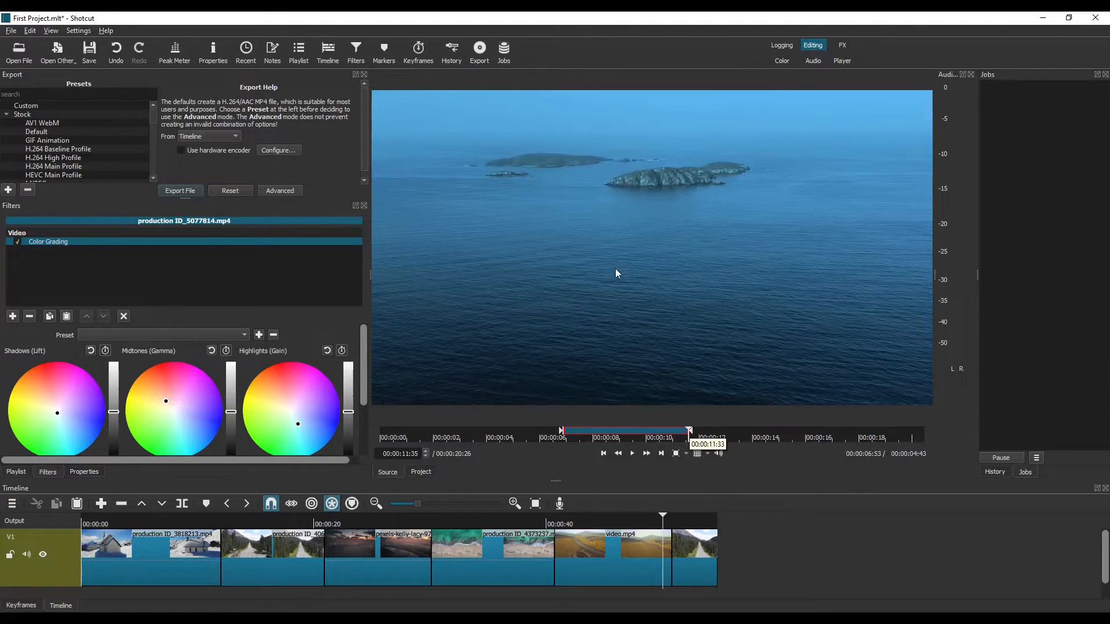
- Append the graded sea clip to the end of track V1 and play it
drag(615, 268, 719, 547)
click(713, 522)
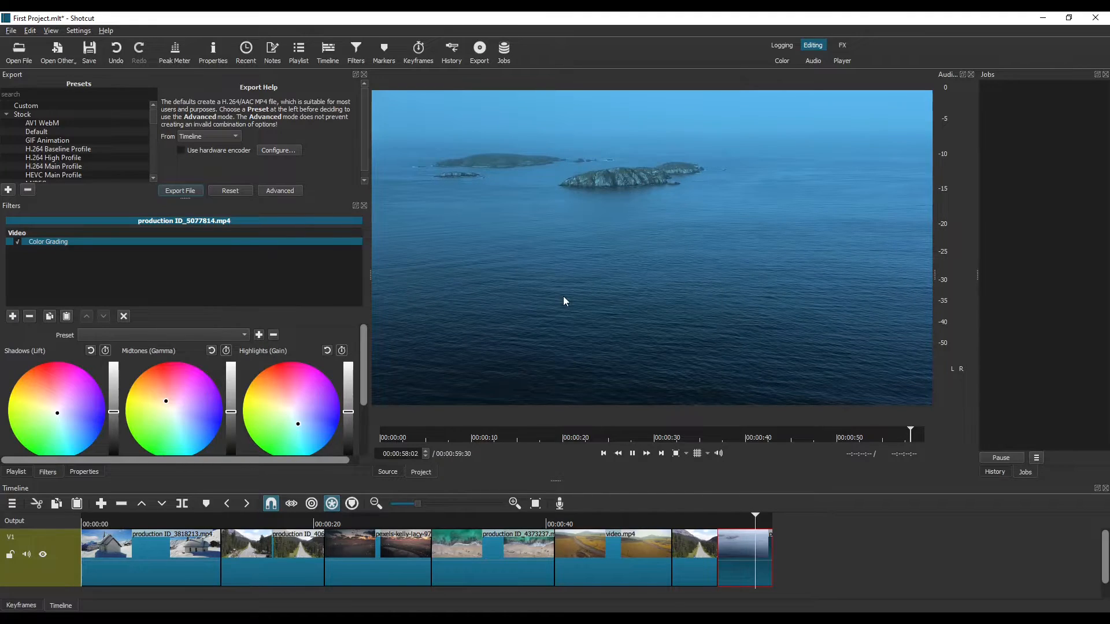
key(space)
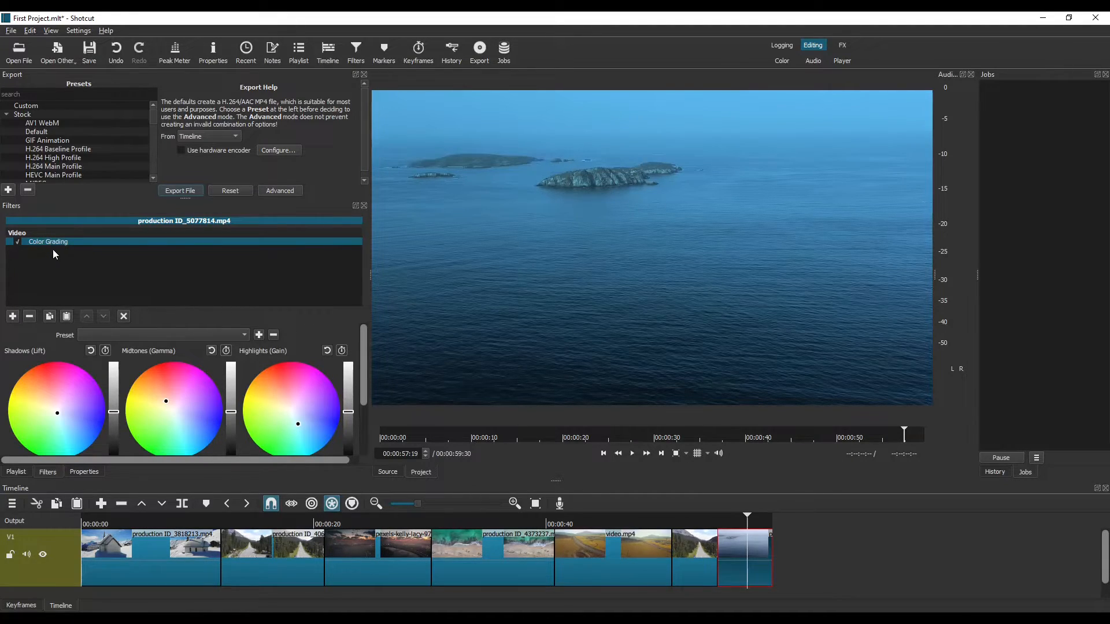
- Add a Brightness filter to the appended sea clip and set its level to 89.9%
click(12, 317)
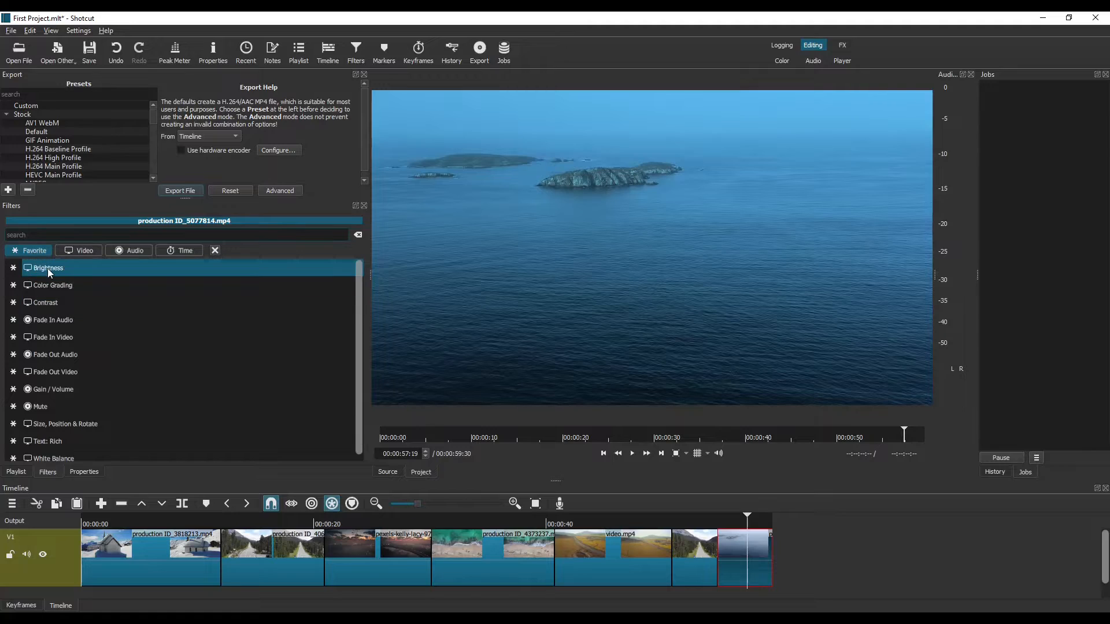
click(47, 268)
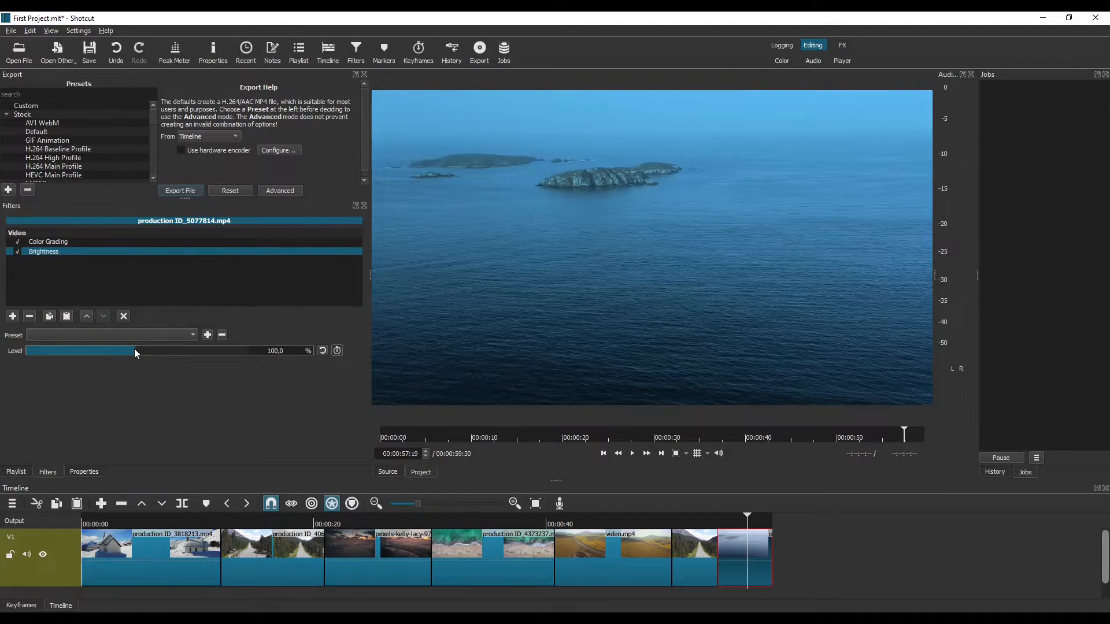
click(248, 351)
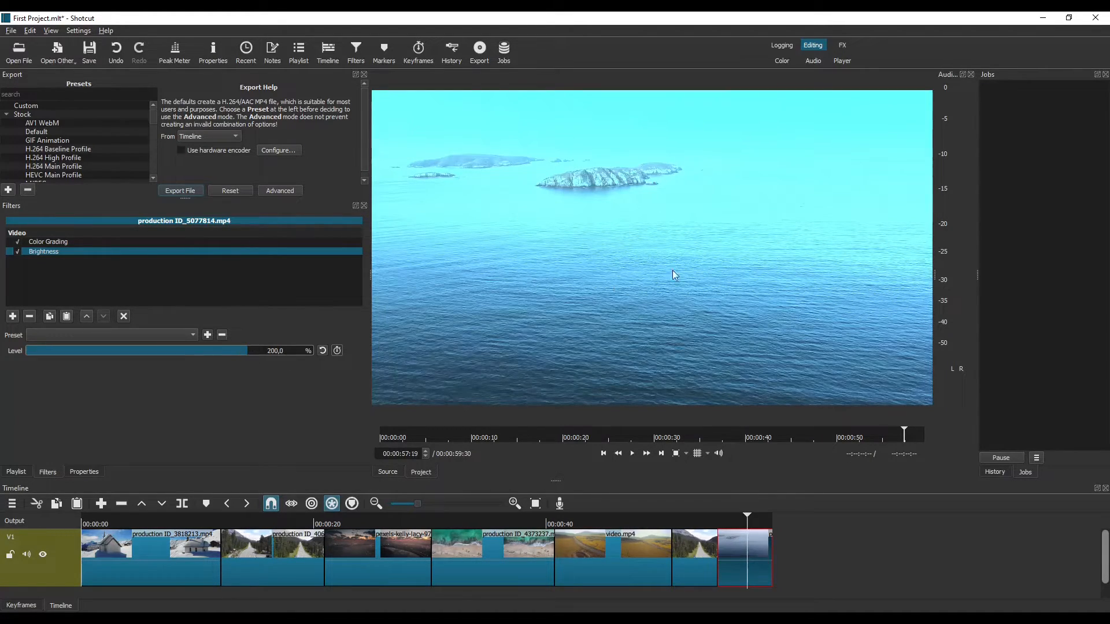
drag(224, 355, 131, 357)
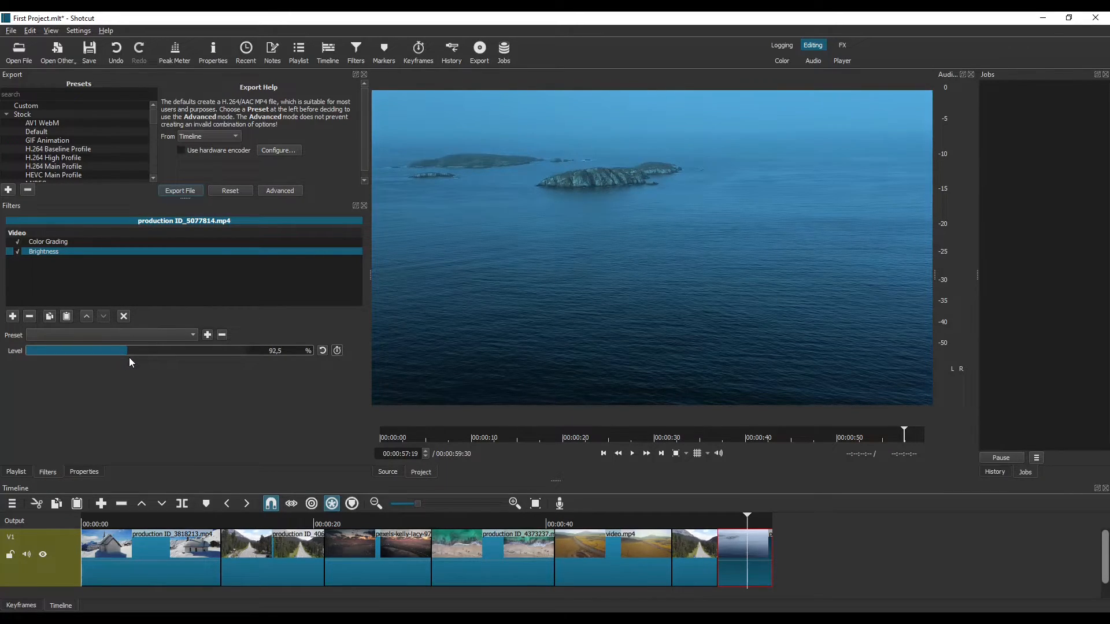
drag(129, 358, 126, 359)
click(744, 523)
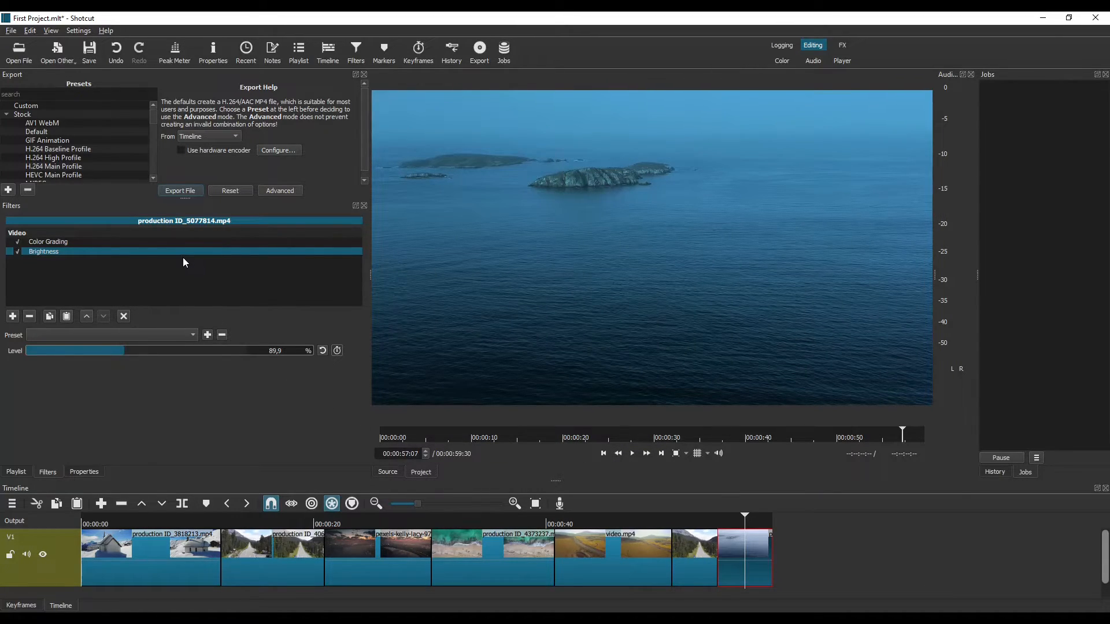
- Compare the sea clip with and without its Color Grading and Brightness filters, leaving both filters enabled
click(17, 252)
click(17, 252)
click(17, 242)
click(17, 252)
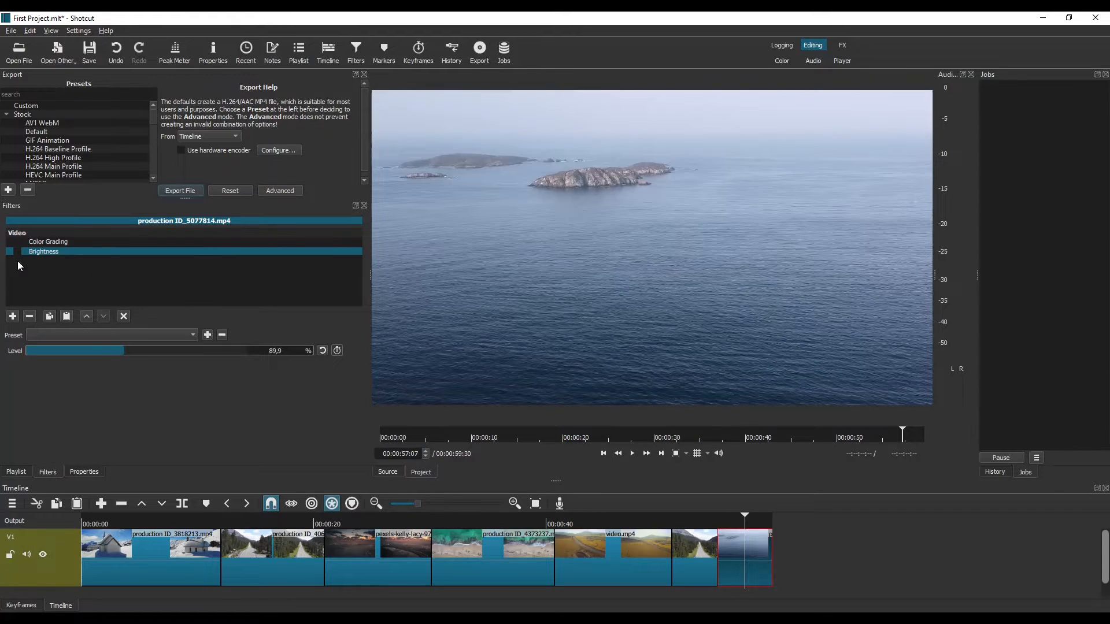
click(18, 253)
click(18, 243)
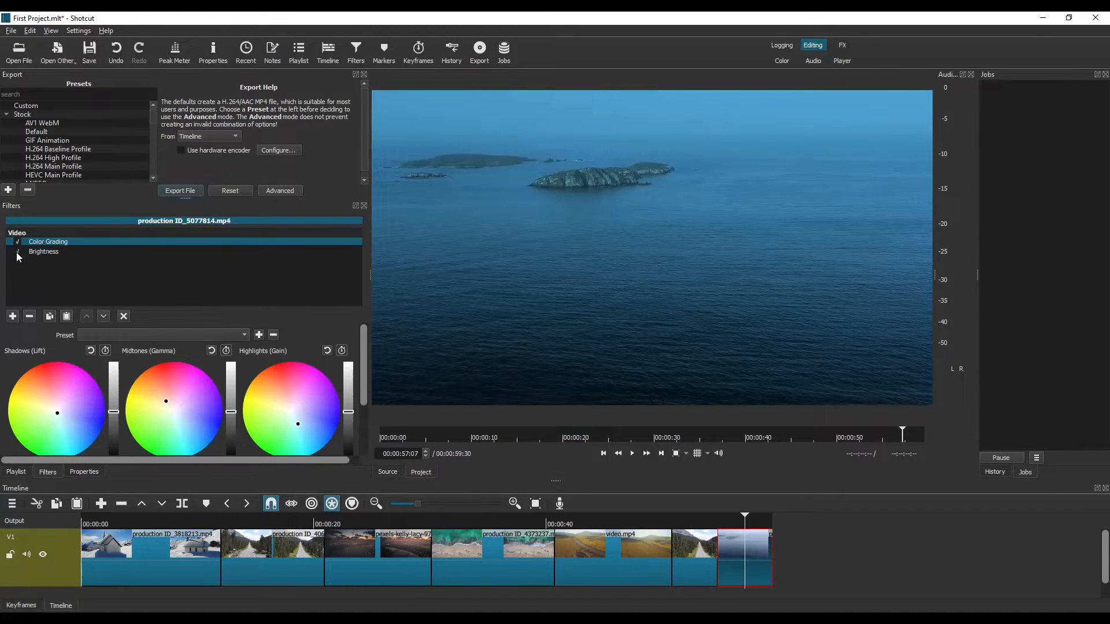
click(18, 252)
click(18, 243)
click(17, 252)
click(18, 243)
key(alt+Tab)
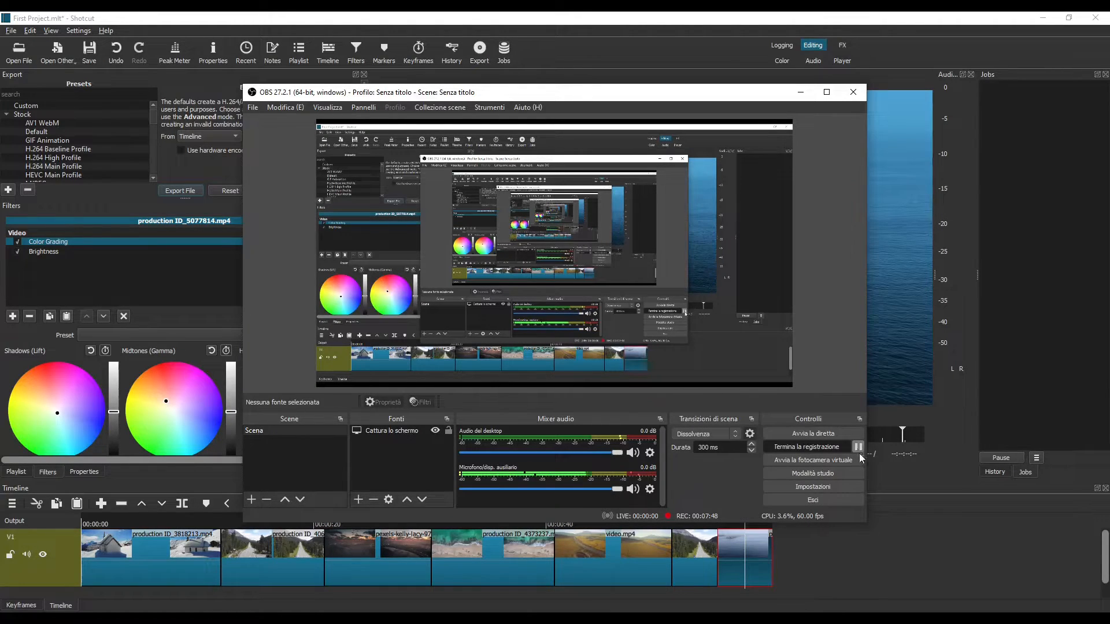
- Add a Contrast filter to the appended sea clip on V1 and set its level to 56.6%
click(827, 568)
click(748, 549)
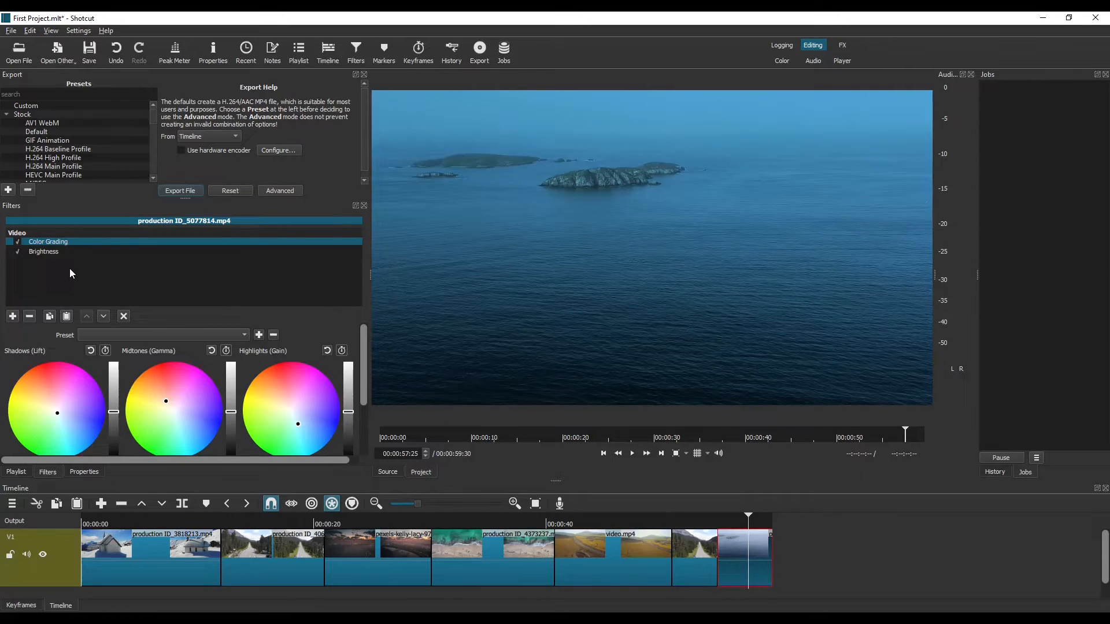
click(13, 317)
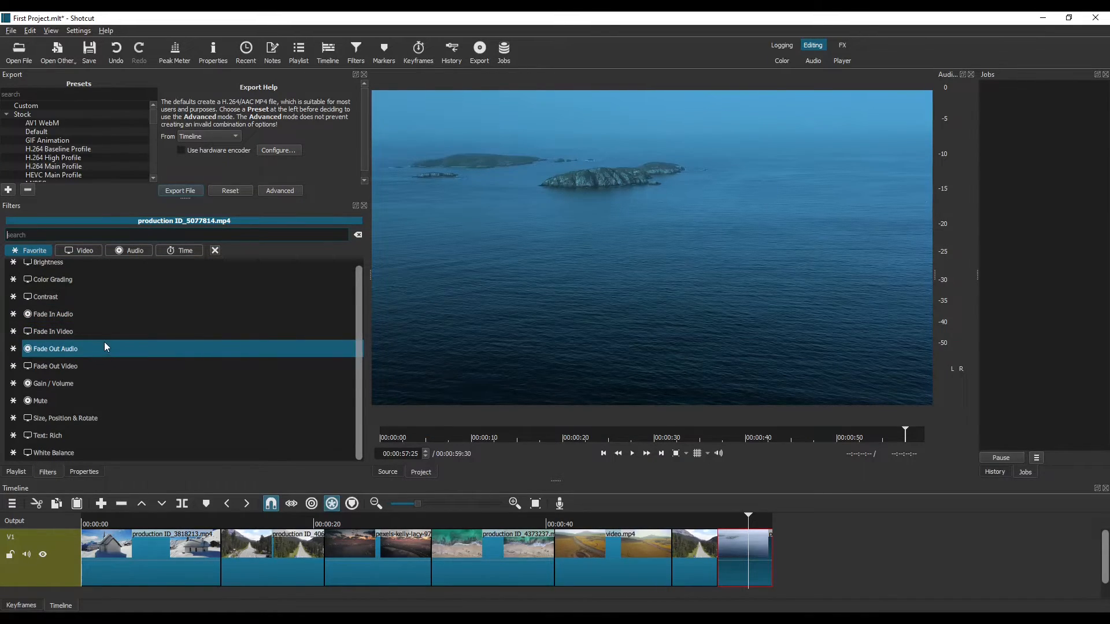
scroll(100, 347, up, 1)
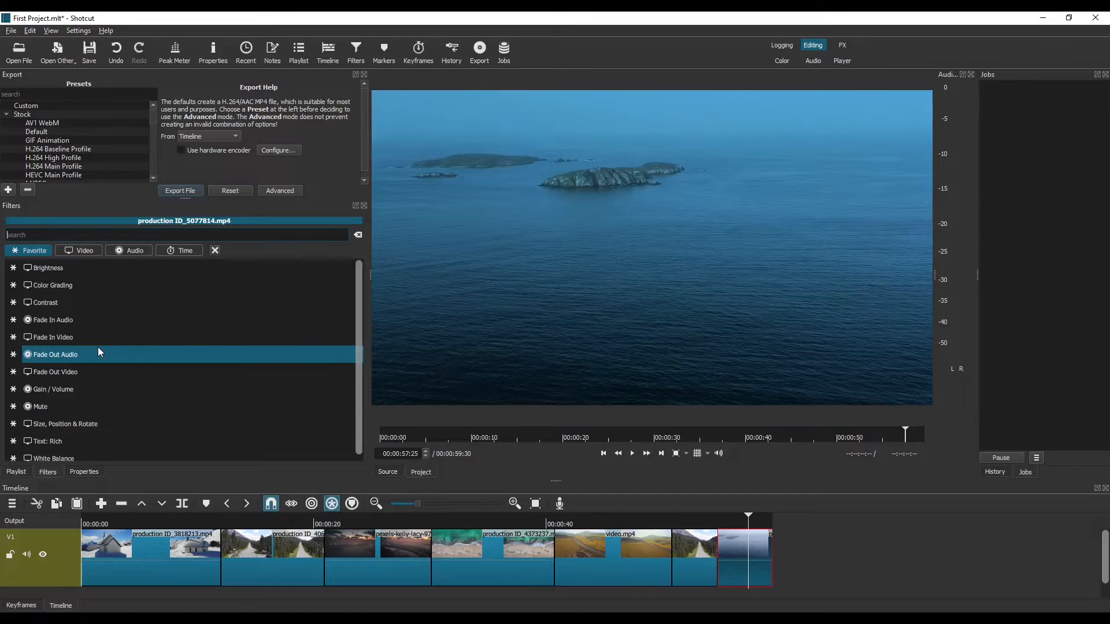
click(61, 308)
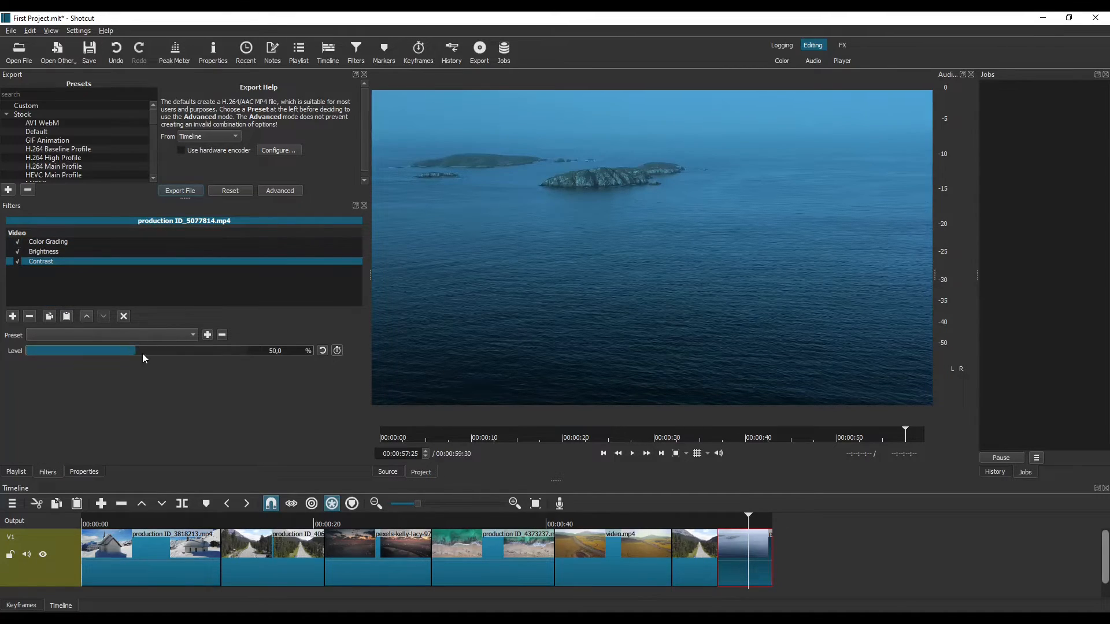
mouse_move(143, 351)
mouse_down()
mouse_move(162, 359)
mouse_move(113, 349)
mouse_move(154, 348)
mouse_up()
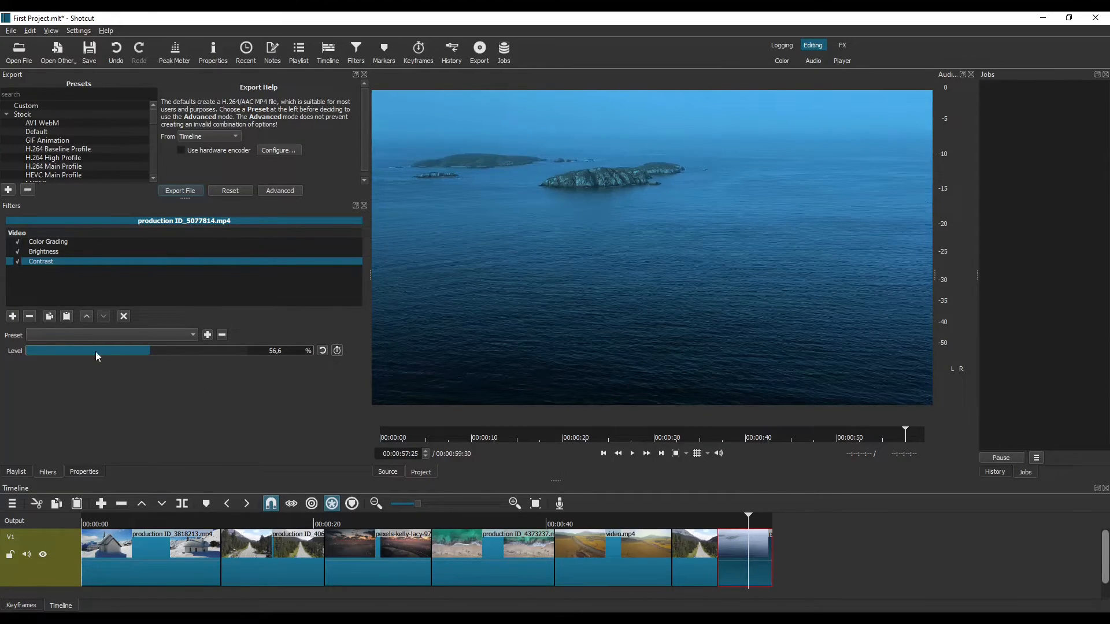
- Browse the full list of video filters and add the Distort filter to the sea clip
click(18, 321)
click(85, 251)
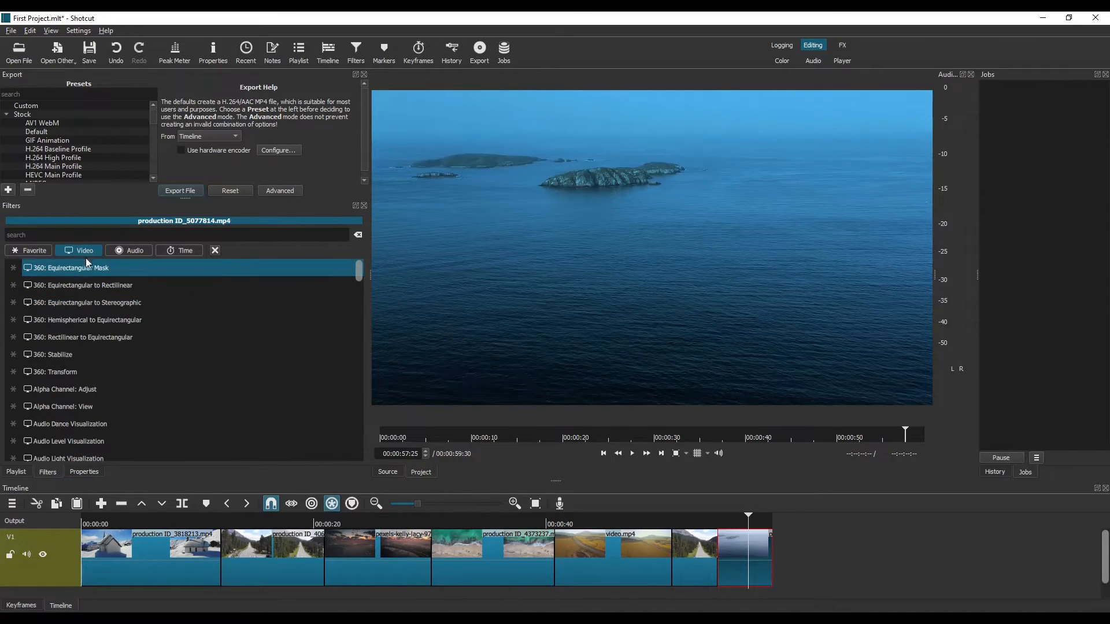
scroll(99, 298, down, 12)
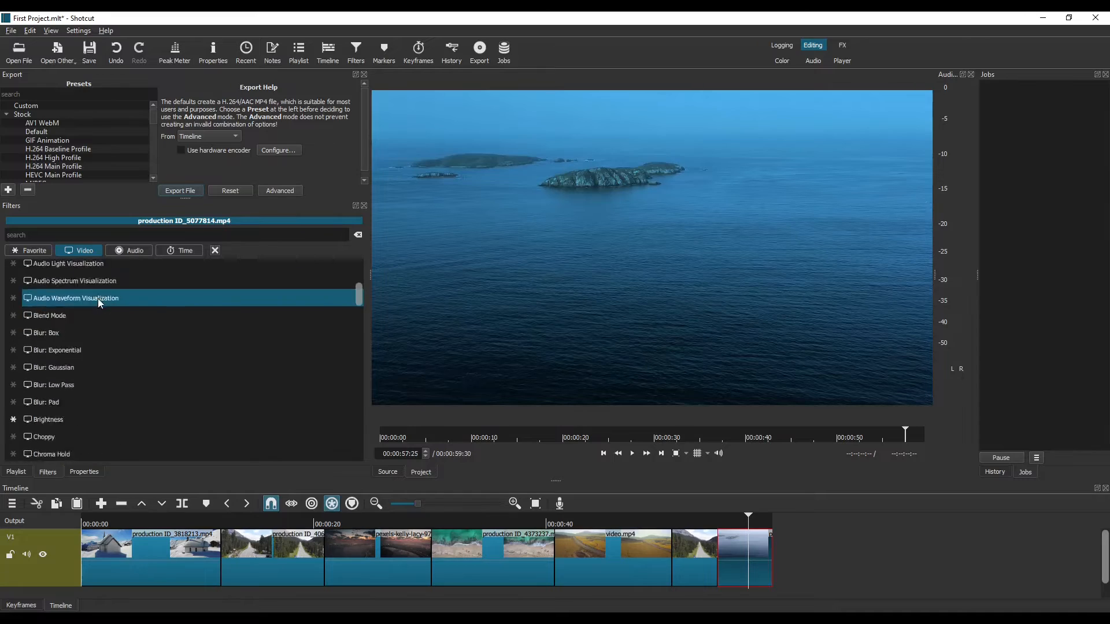
scroll(99, 303, down, 6)
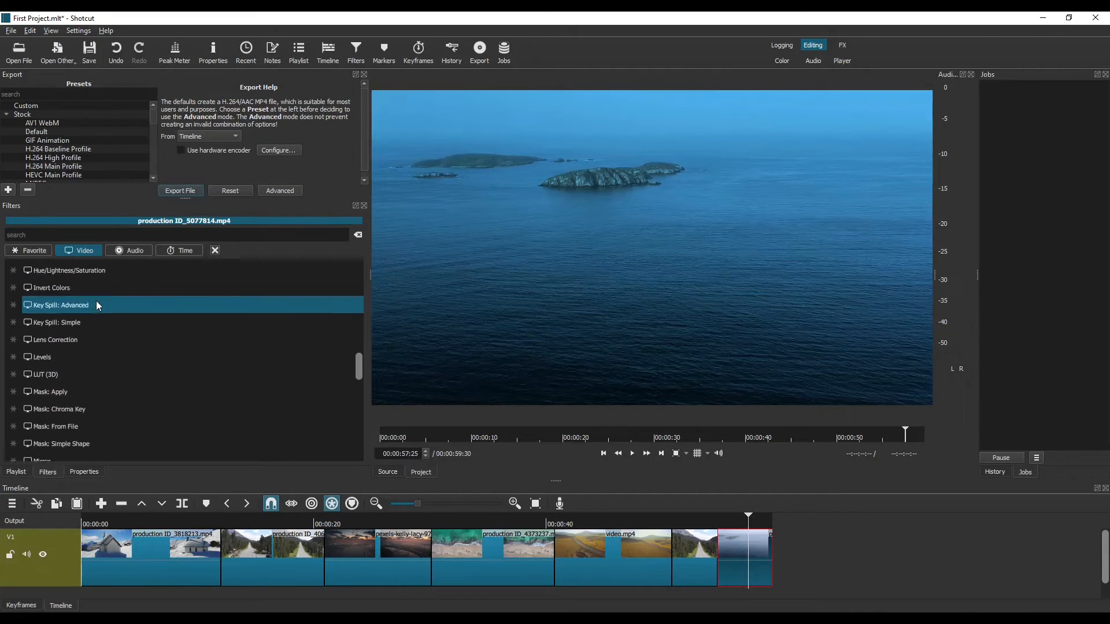
scroll(97, 310, up, 8)
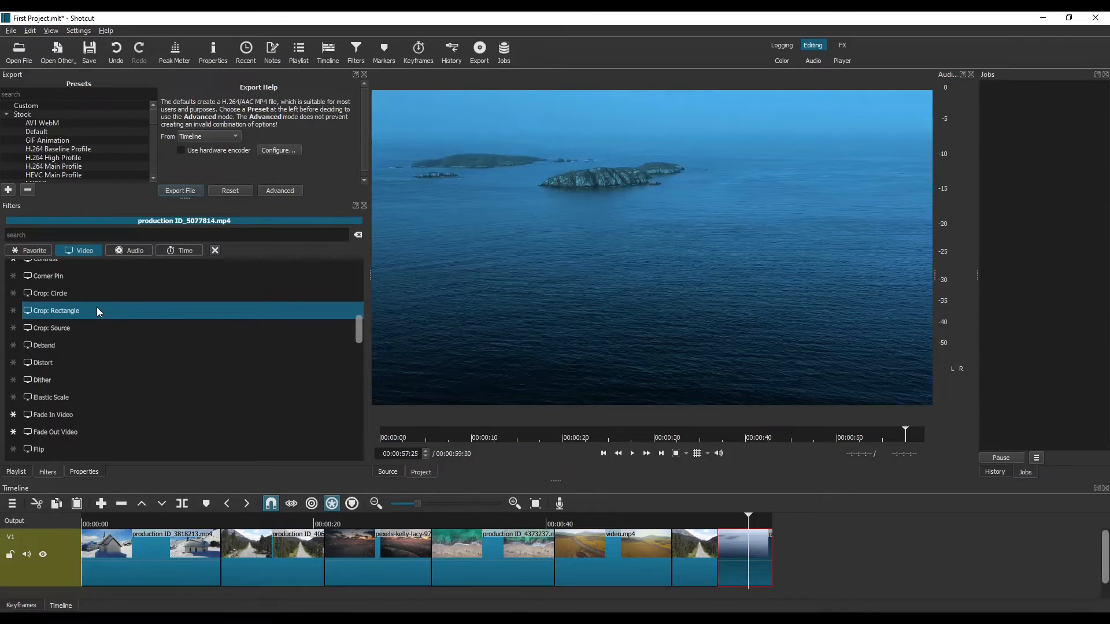
scroll(97, 307, up, 3)
scroll(83, 355, down, 3)
scroll(84, 357, down, 3)
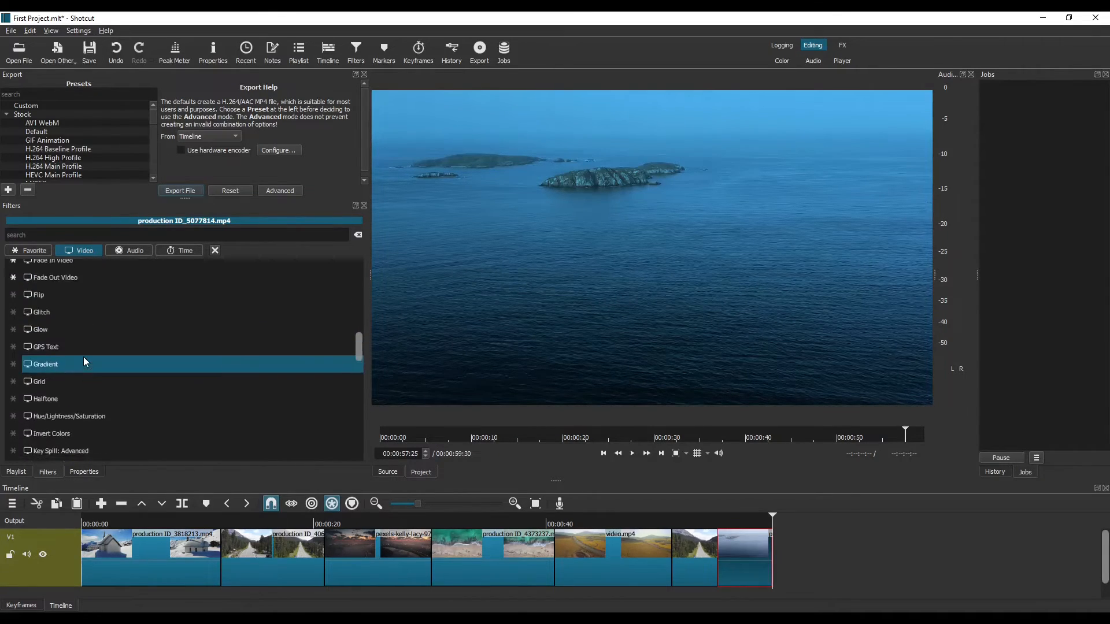
scroll(83, 358, up, 3)
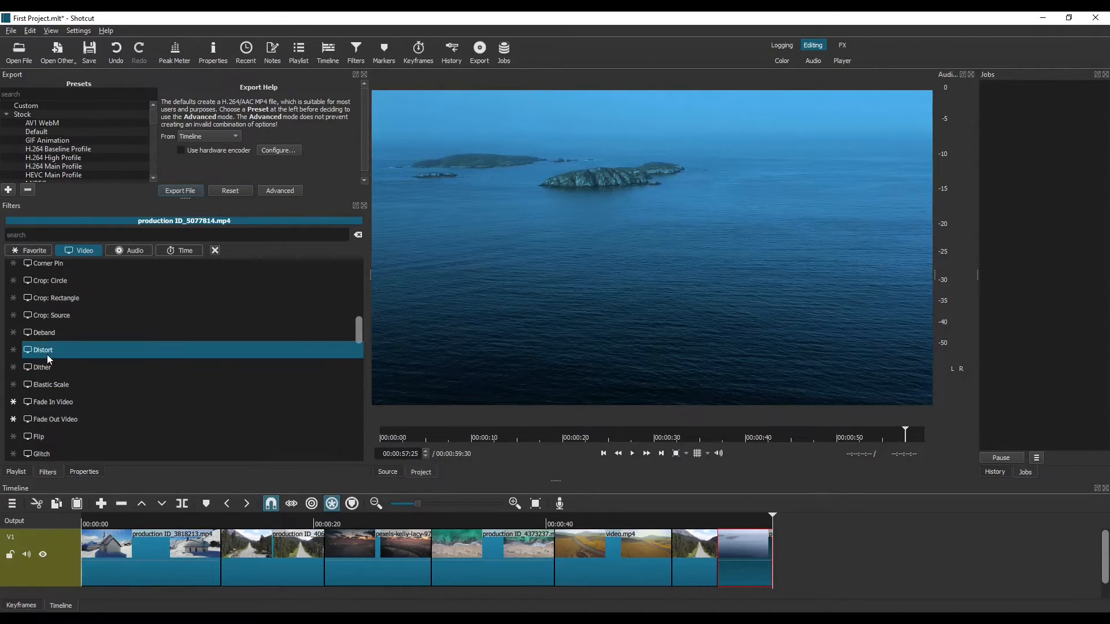
click(47, 355)
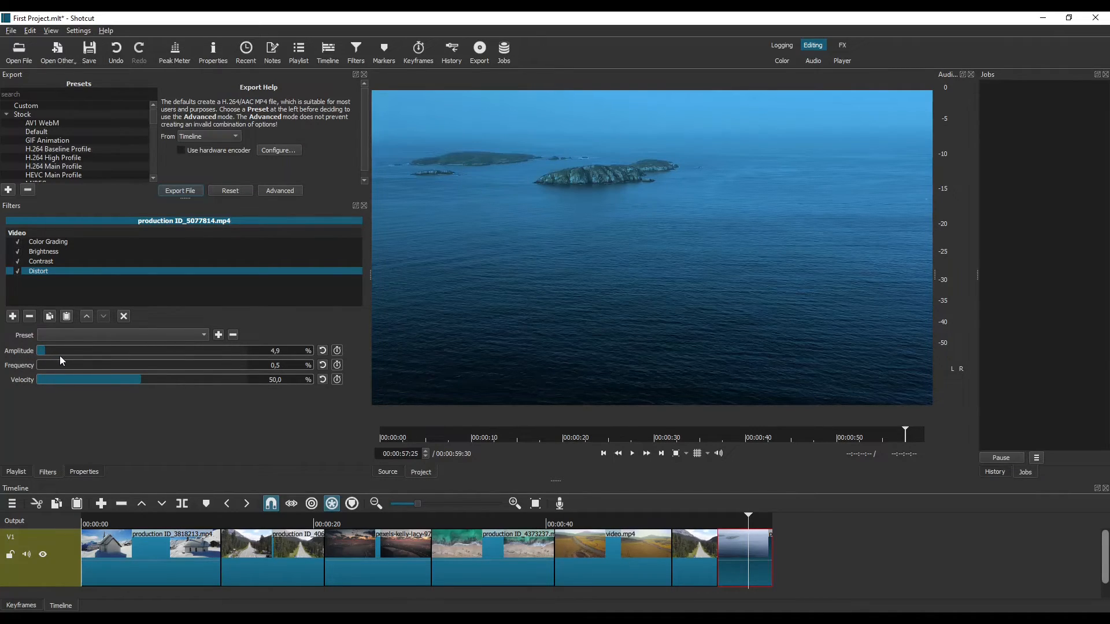
- Try the Distort filter with amplitude up to 96.5%, frequency 18.8% and velocity 4.9%, and remove it from the sea clip
drag(63, 349, 141, 362)
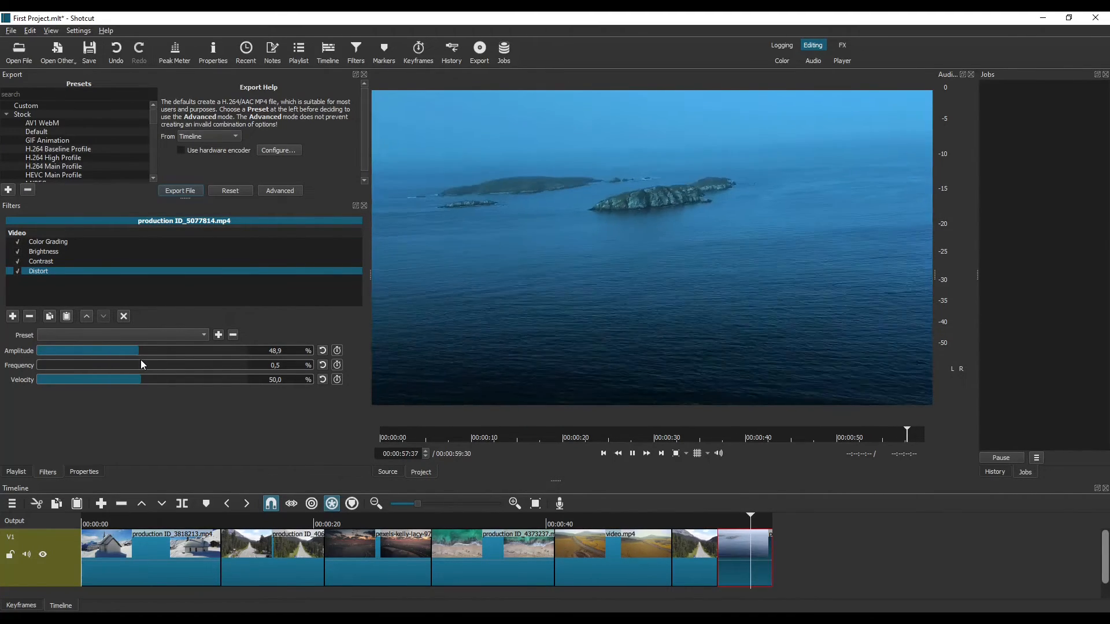
key(space)
mouse_move(96, 367)
mouse_down()
mouse_move(116, 367)
mouse_move(75, 370)
mouse_up()
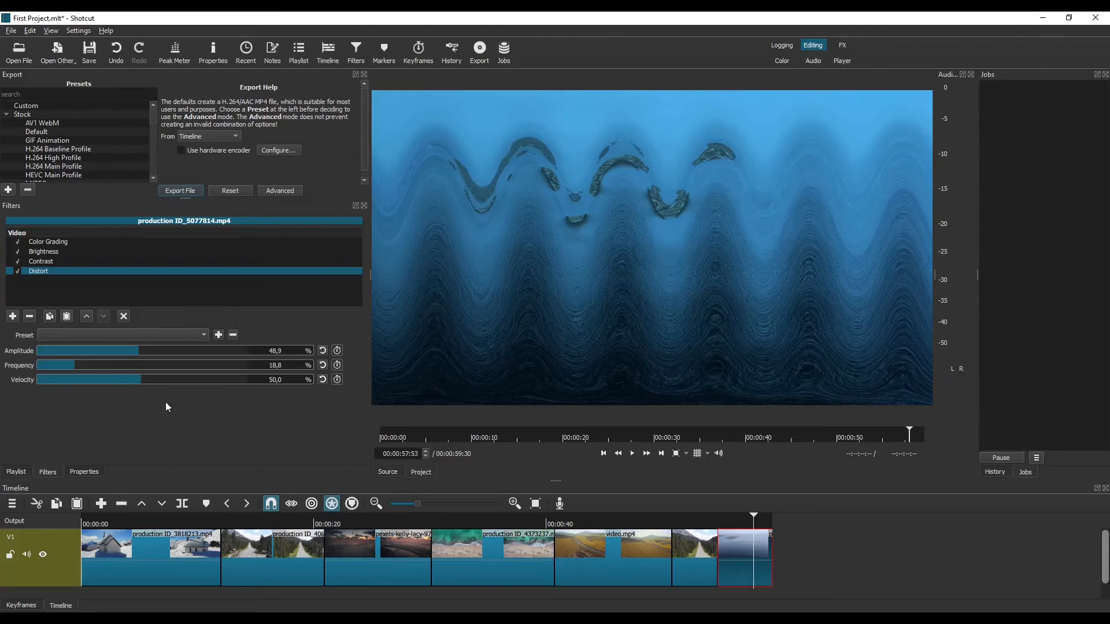
drag(123, 382, 47, 383)
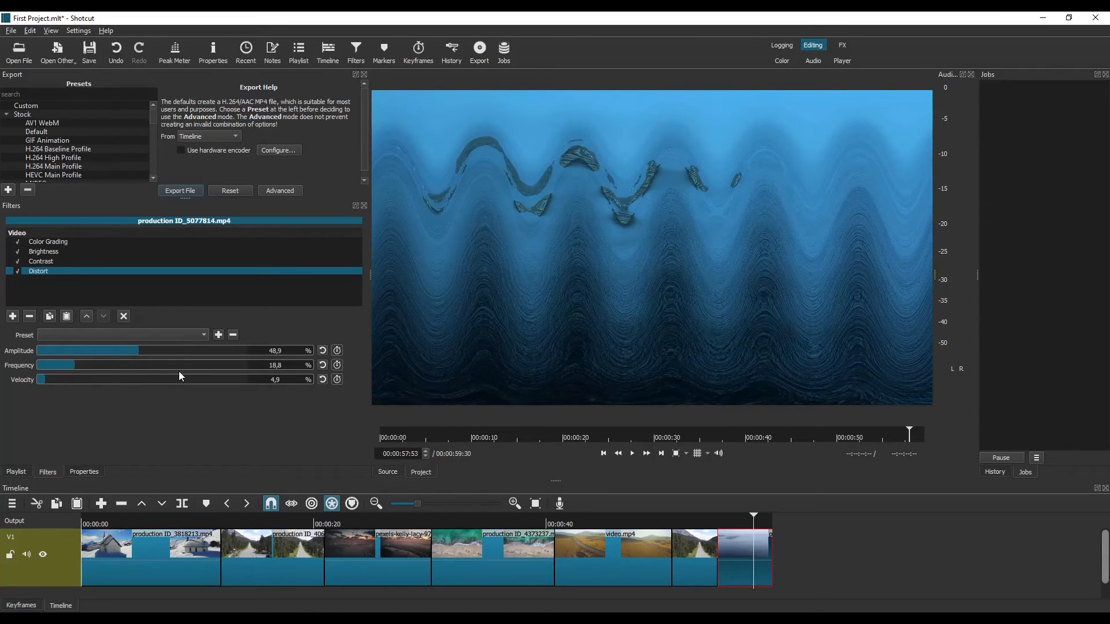
drag(145, 351, 237, 355)
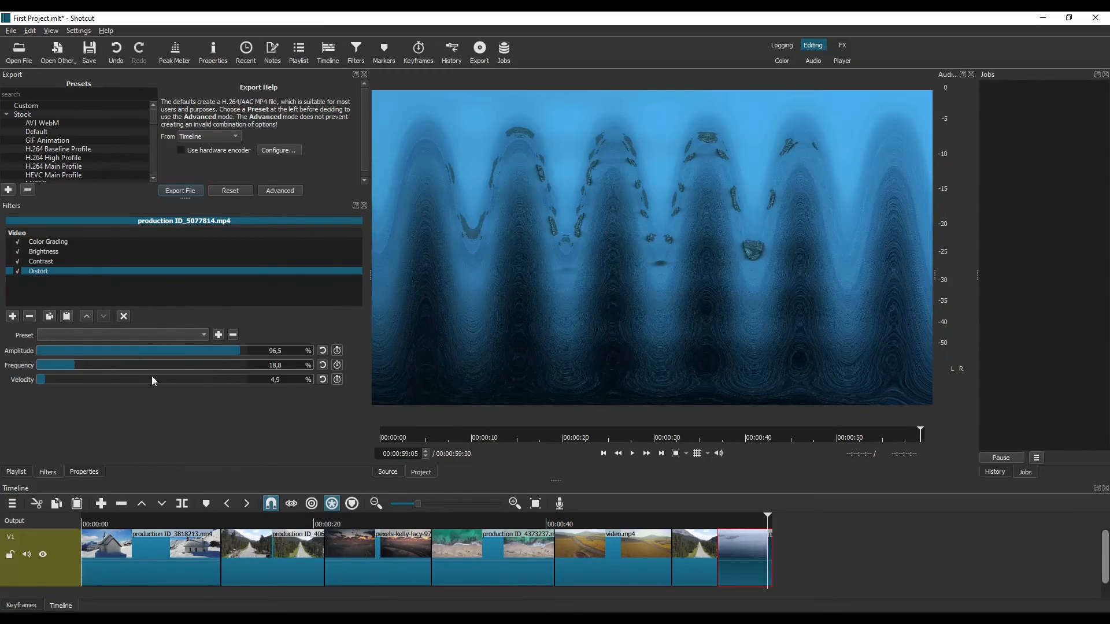
click(30, 315)
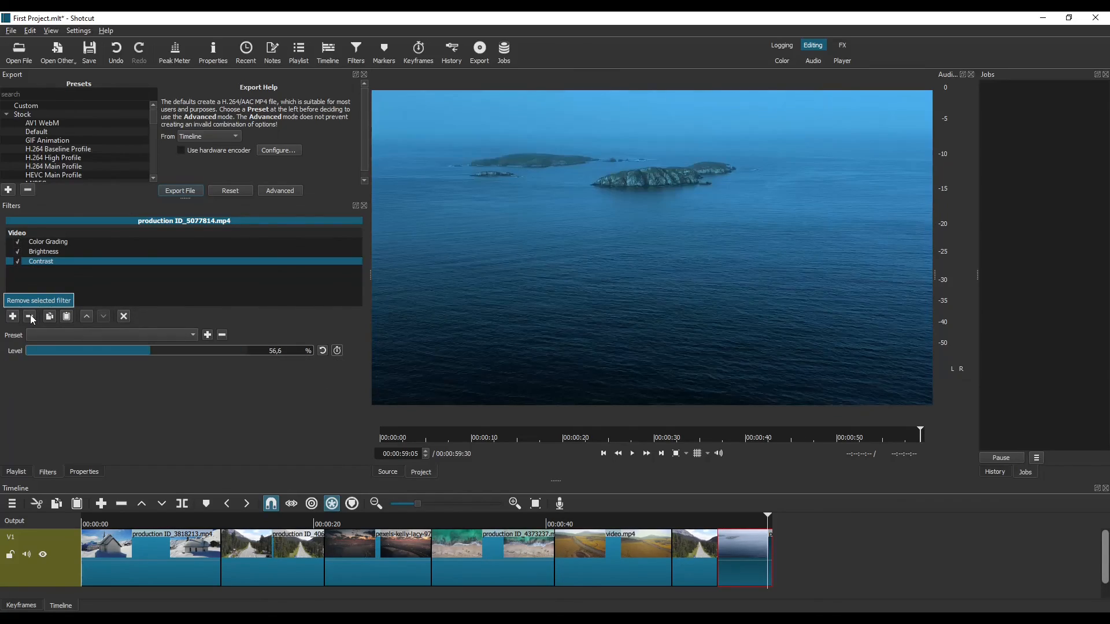